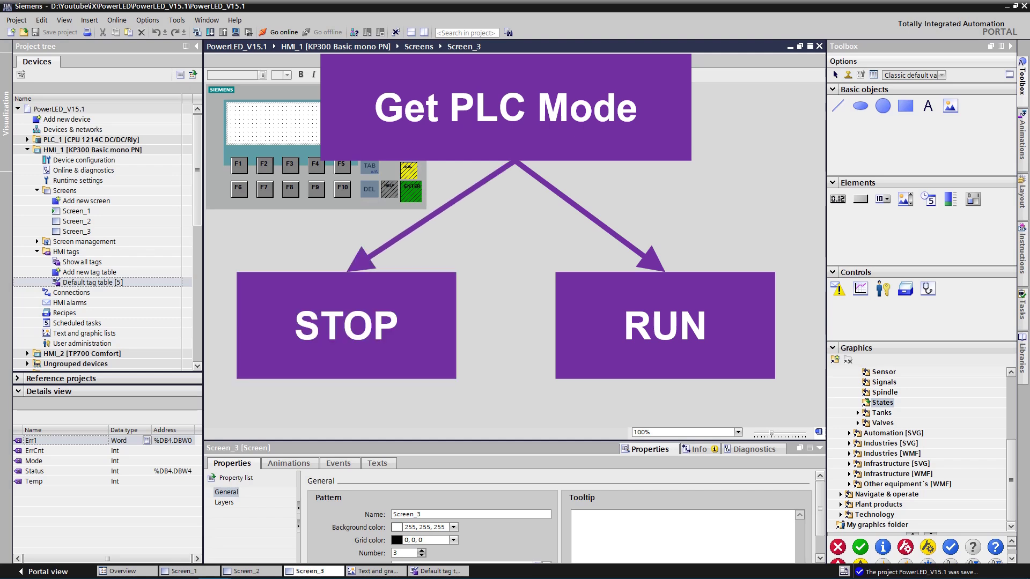
Place a text label at the top-left of Screen_3 reading 'PLC Mode:'
left_click(444, 364)
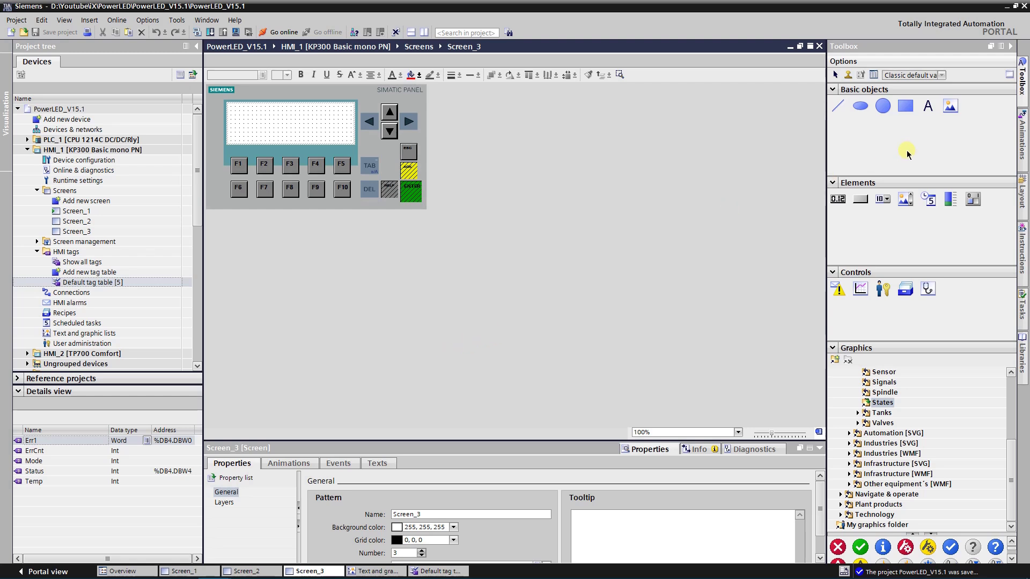
left_click_drag(928, 108, 236, 111)
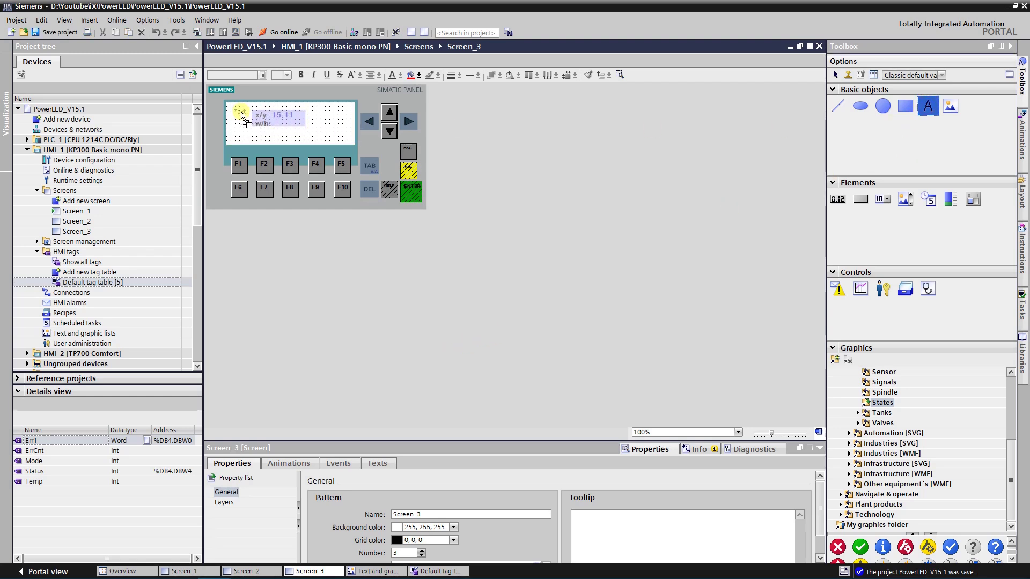
key("ctrl+a")
type("PLC")
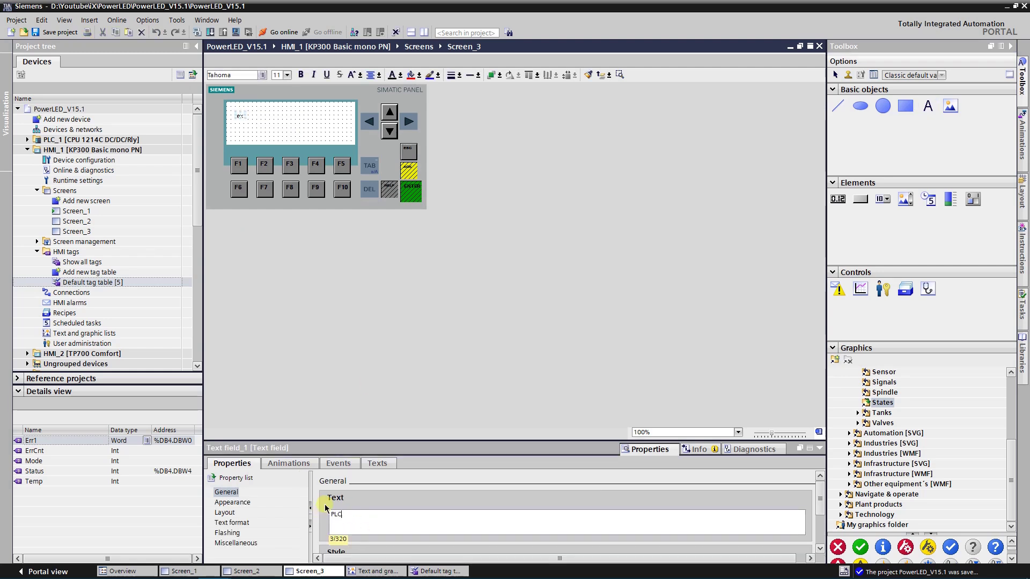
type(" Mode:")
Format the label in Tahoma 17 bold and open Text and graphic lists
left_click(244, 523)
left_click(800, 514)
left_click(563, 287)
left_click(514, 232)
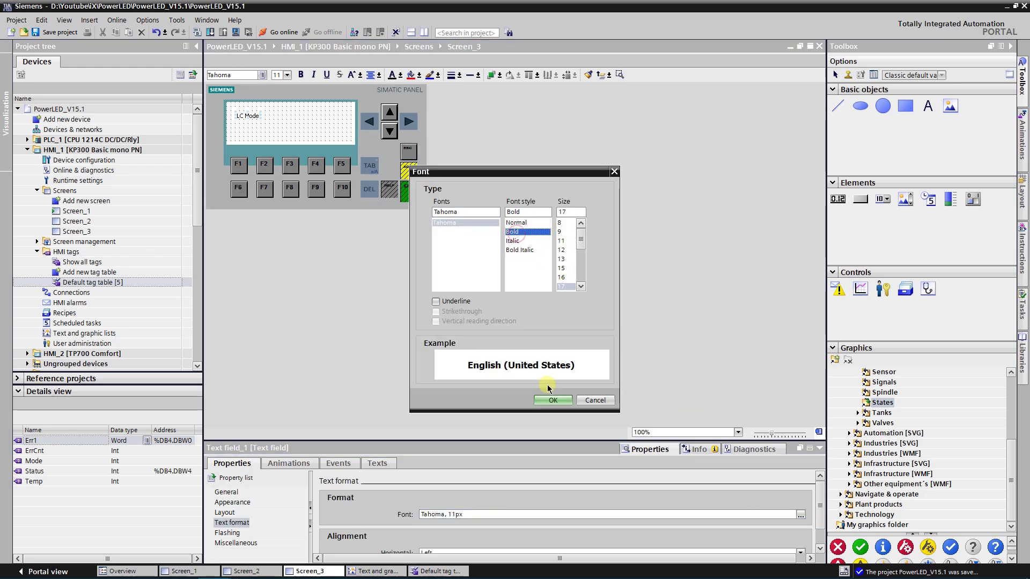
left_click(552, 399)
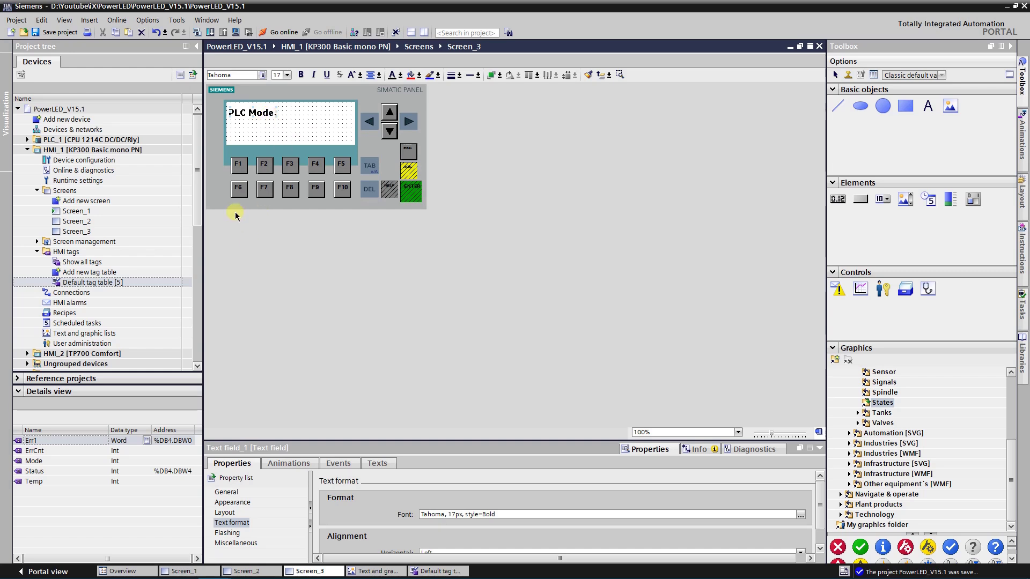
double_click(75, 334)
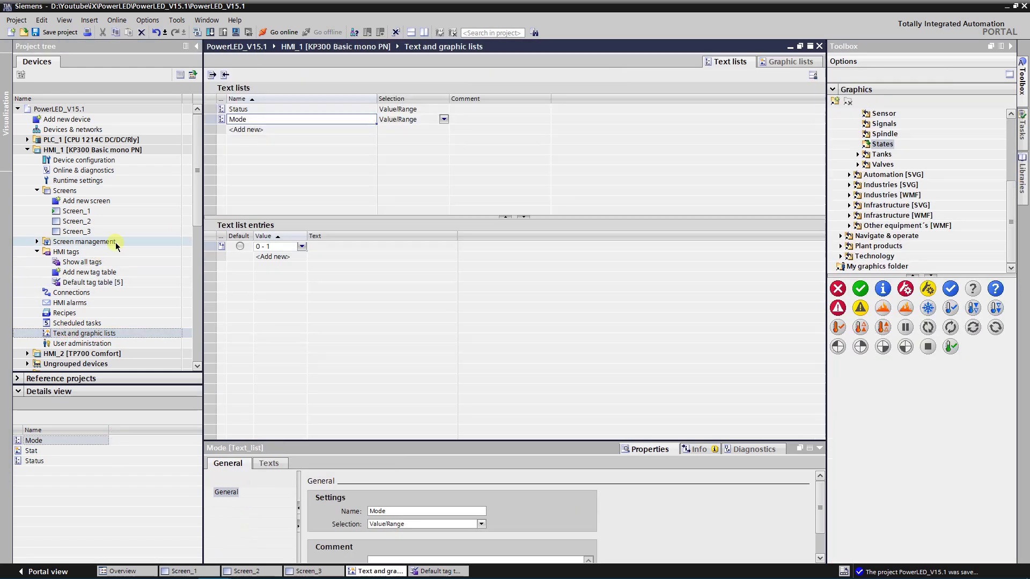
In the Mode text list, set the first entry to value 4 with text STOP
left_click(250, 119)
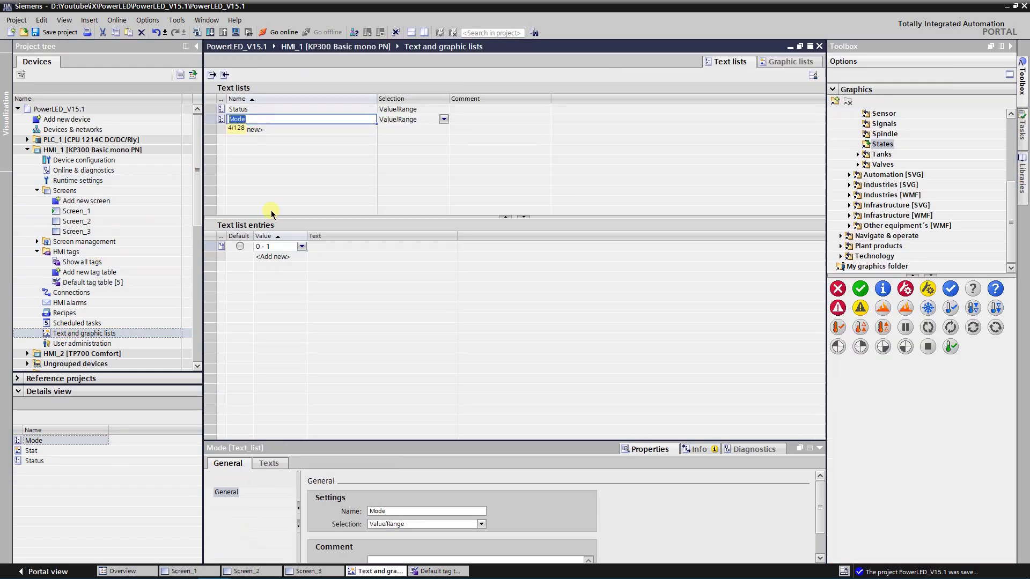
left_click(269, 250)
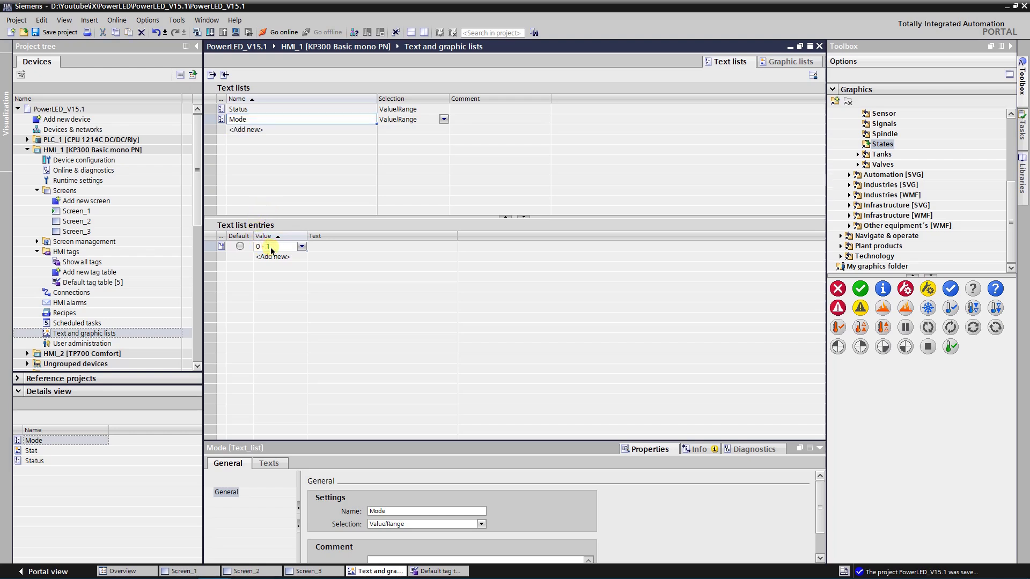
left_click(271, 250)
type("4")
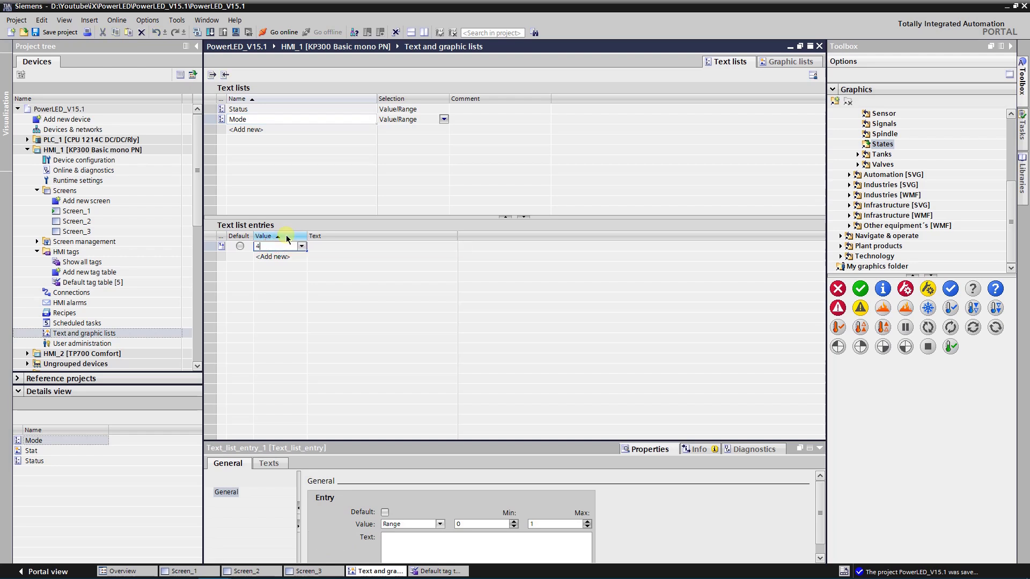
key("Return")
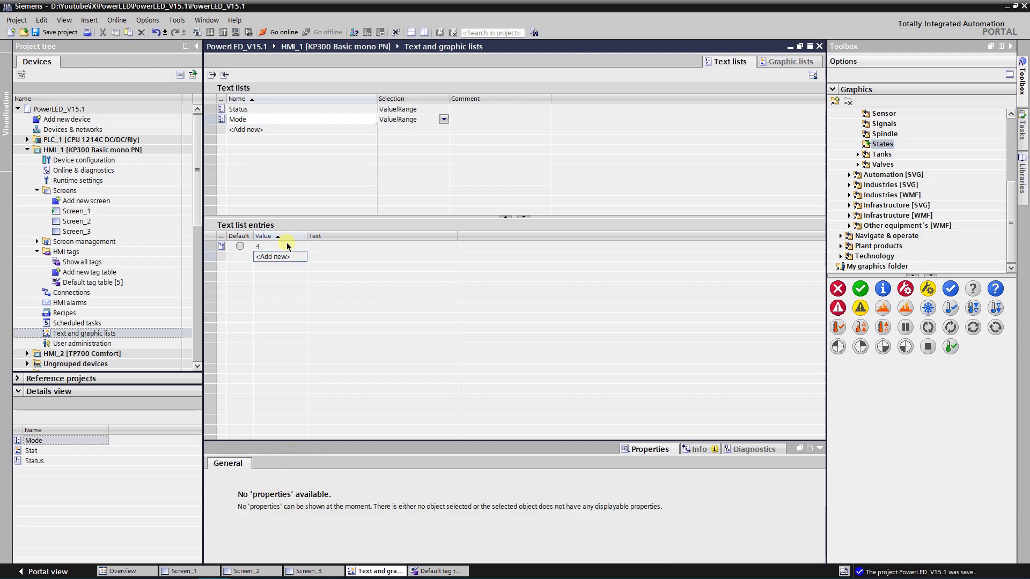
left_click(317, 247)
type("St")
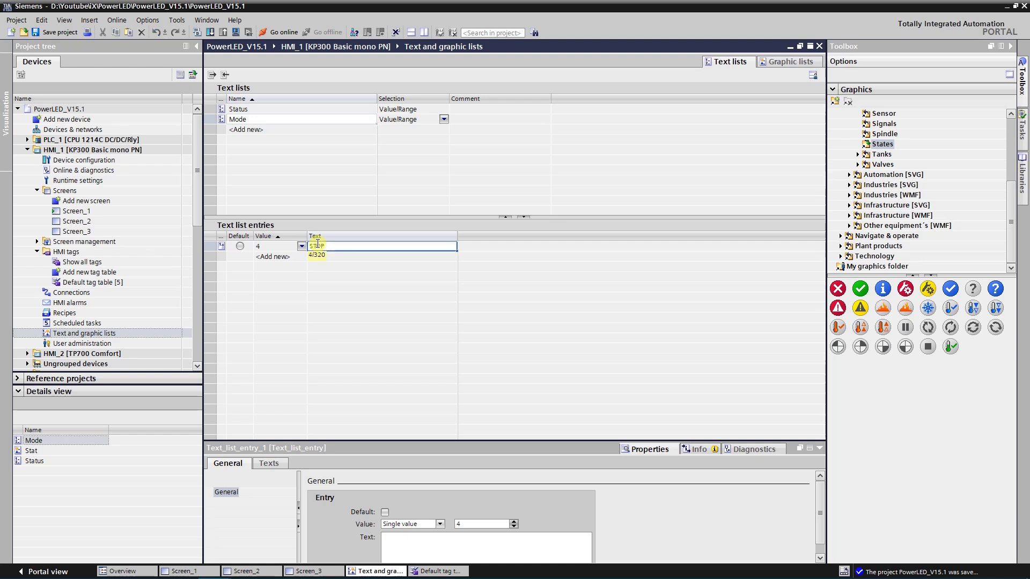
key("Return")
Add a second Mode entry with value 8 and text RUN
left_click(272, 256)
left_click(273, 257)
type("8")
key("Return")
left_click(317, 260)
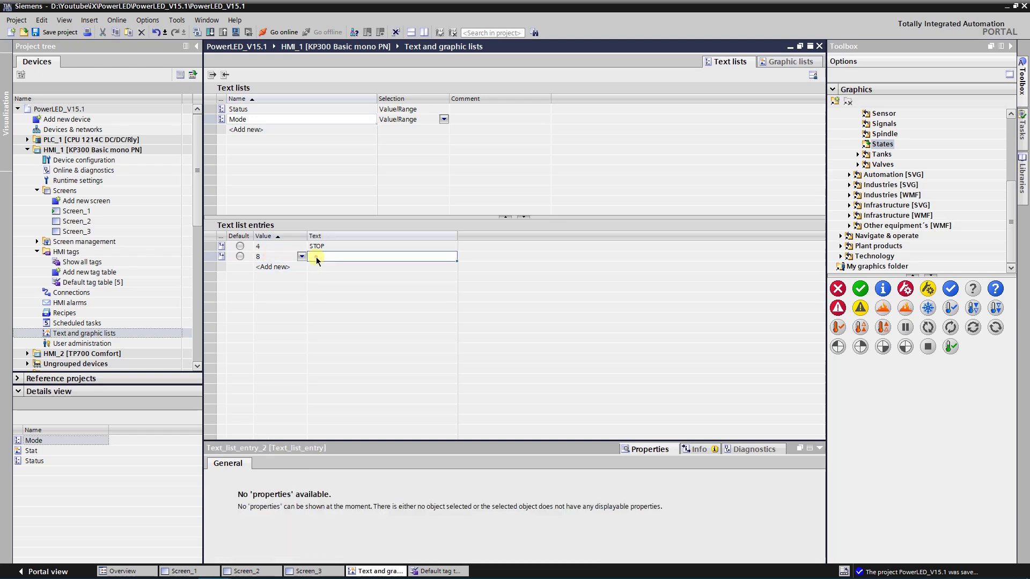
type("RUN")
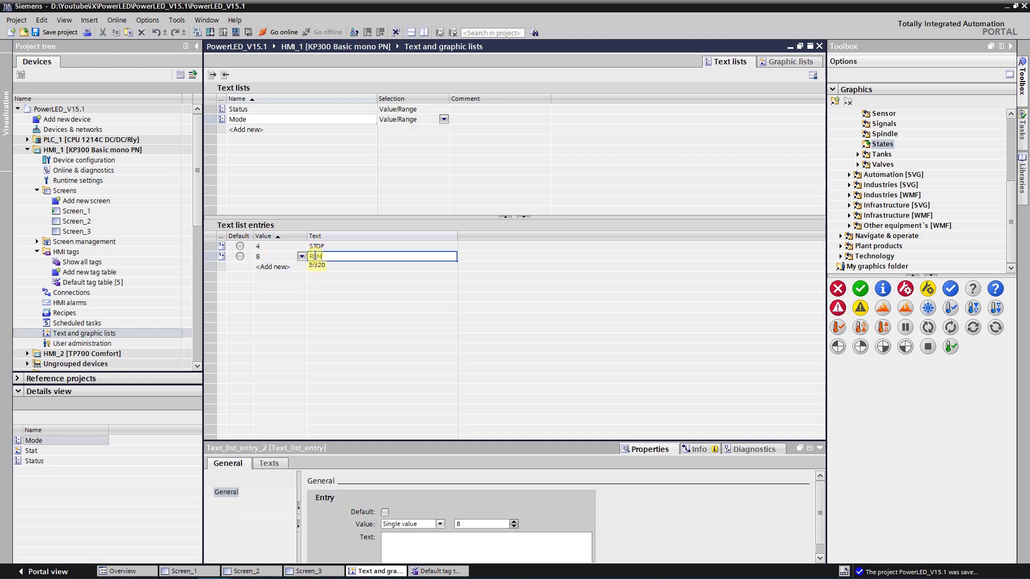
key("Return")
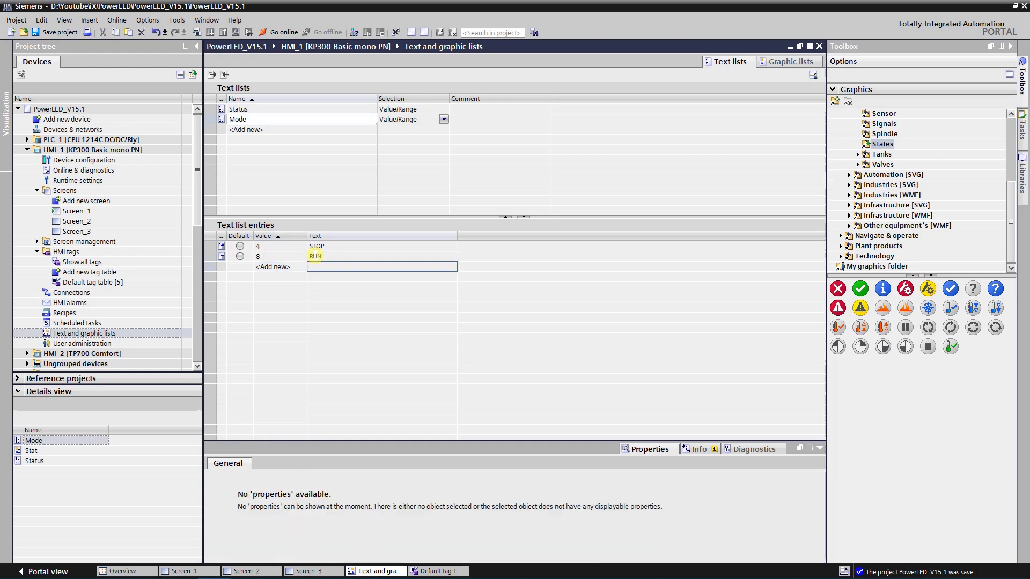
left_click(279, 267)
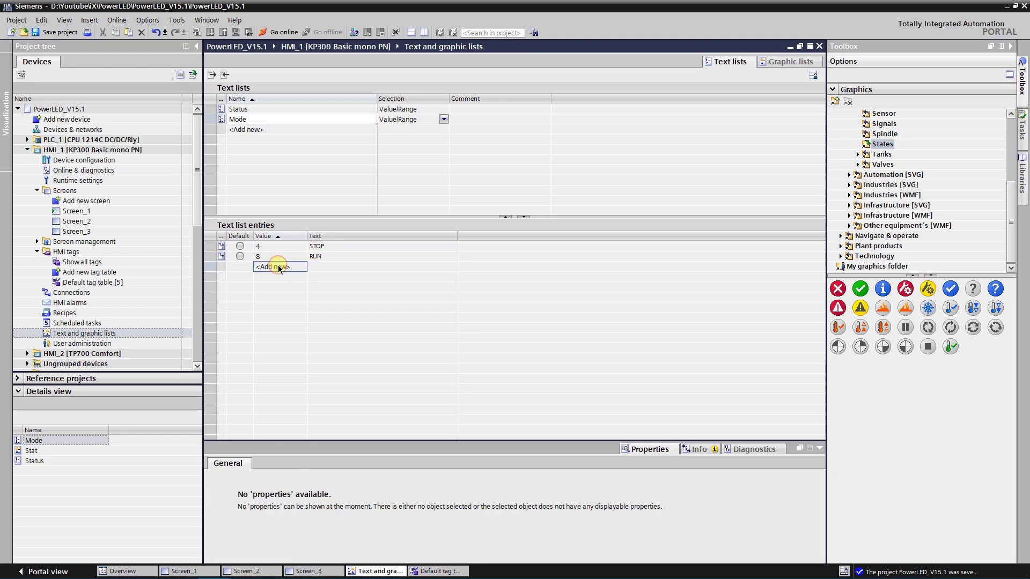
Save the project, check the Mode tag in Default tag table, and return to Screen_3
left_click(56, 32)
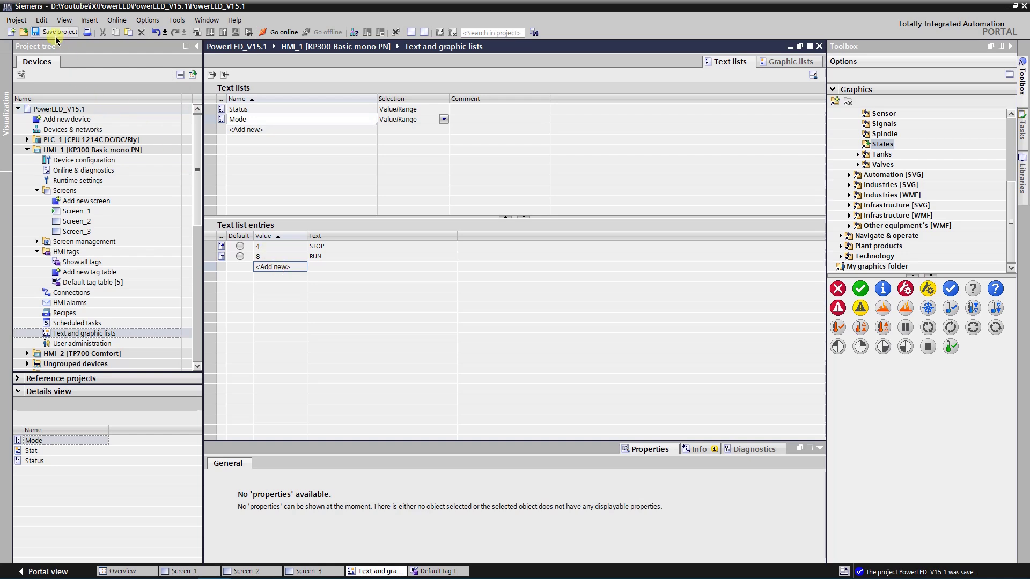
double_click(105, 282)
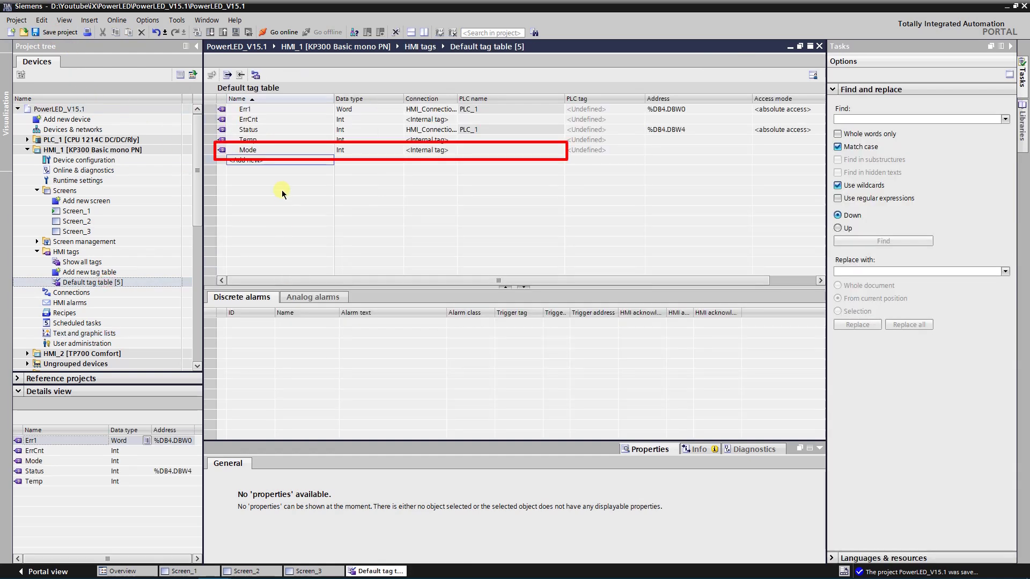
left_click(271, 151)
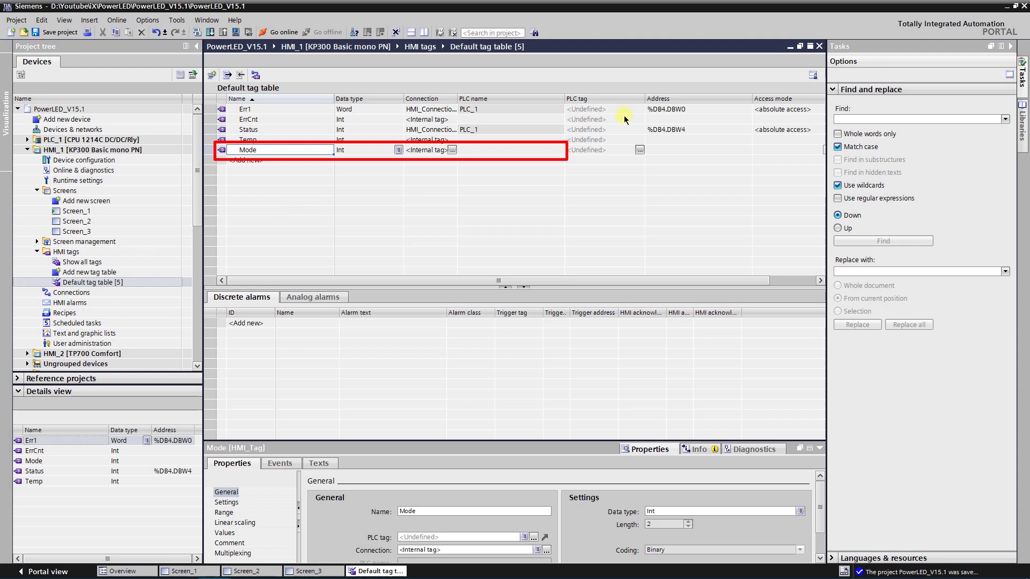
left_click(820, 46)
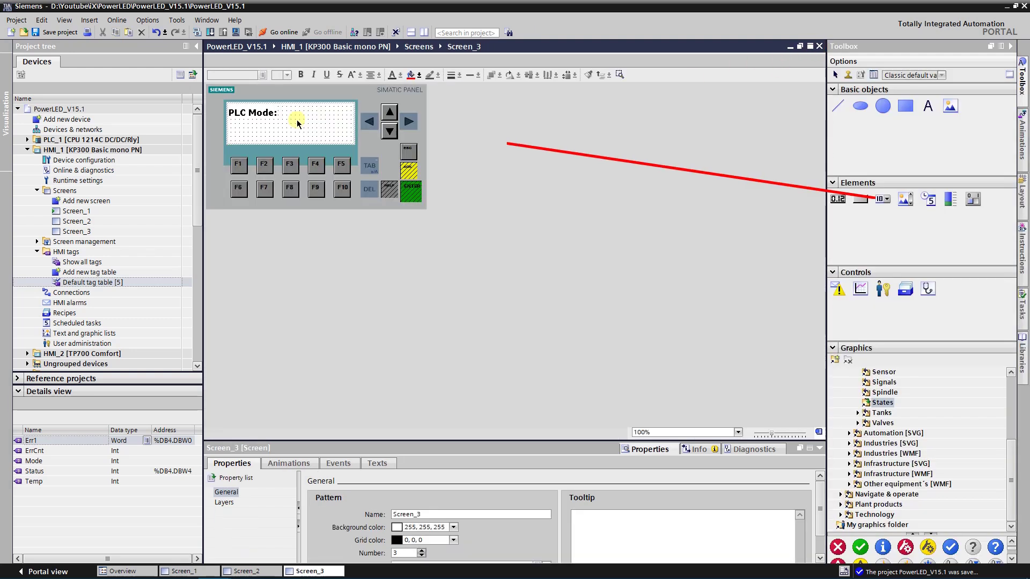
Place a symbolic I/O field beside the 'PLC Mode:' label and align the two
left_click(883, 200)
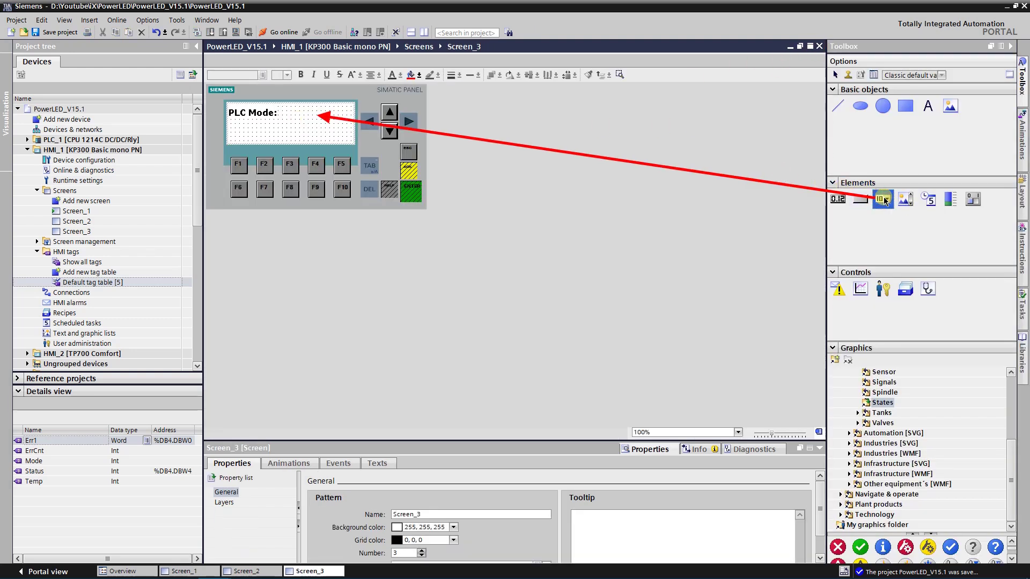
left_click_drag(885, 202, 304, 116)
left_click(253, 113, "shift")
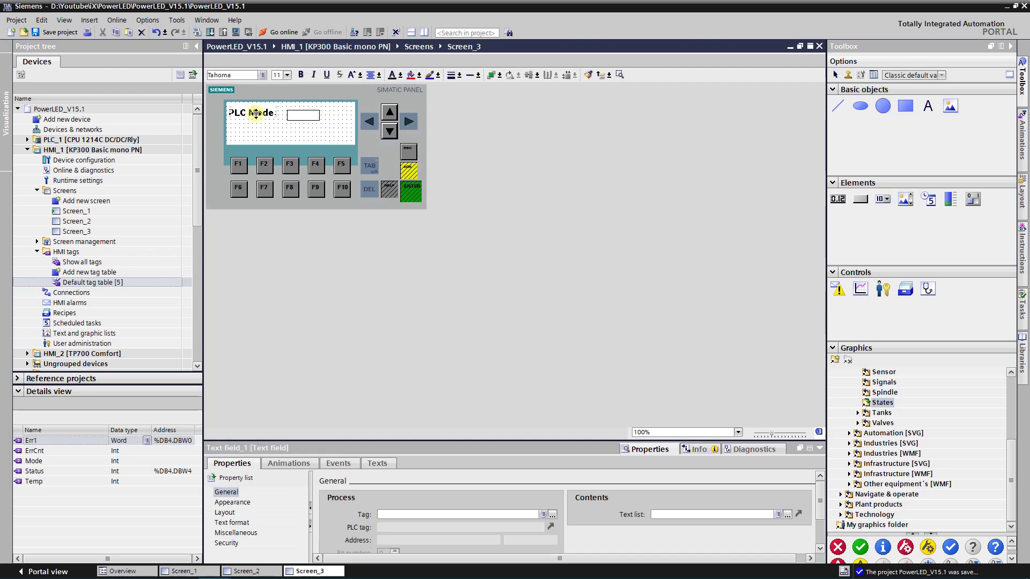
left_click(532, 75)
left_click(322, 134)
left_click(303, 112)
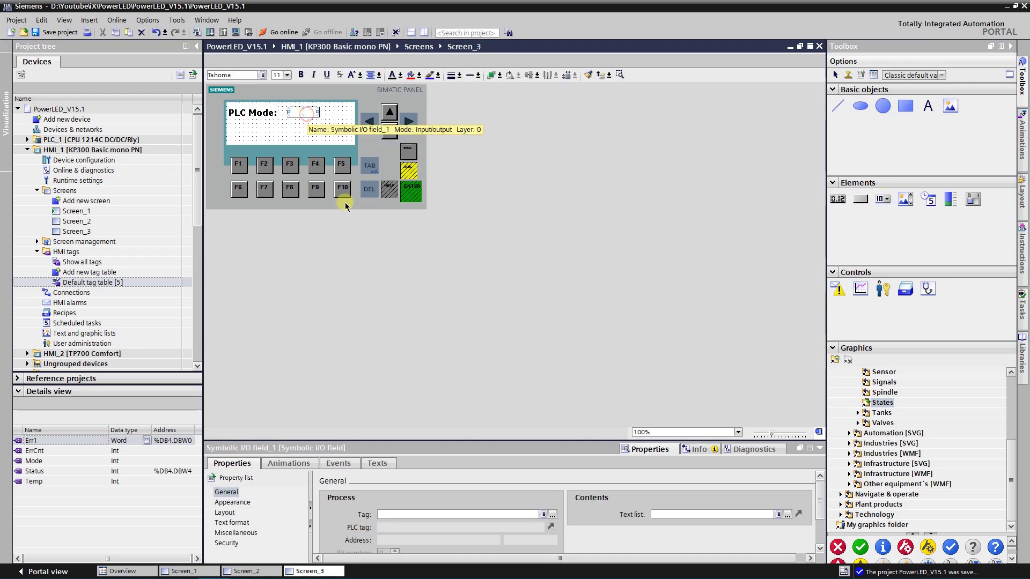
Connect the field to the Mode tag and Mode text list, as output-only
left_click(553, 514)
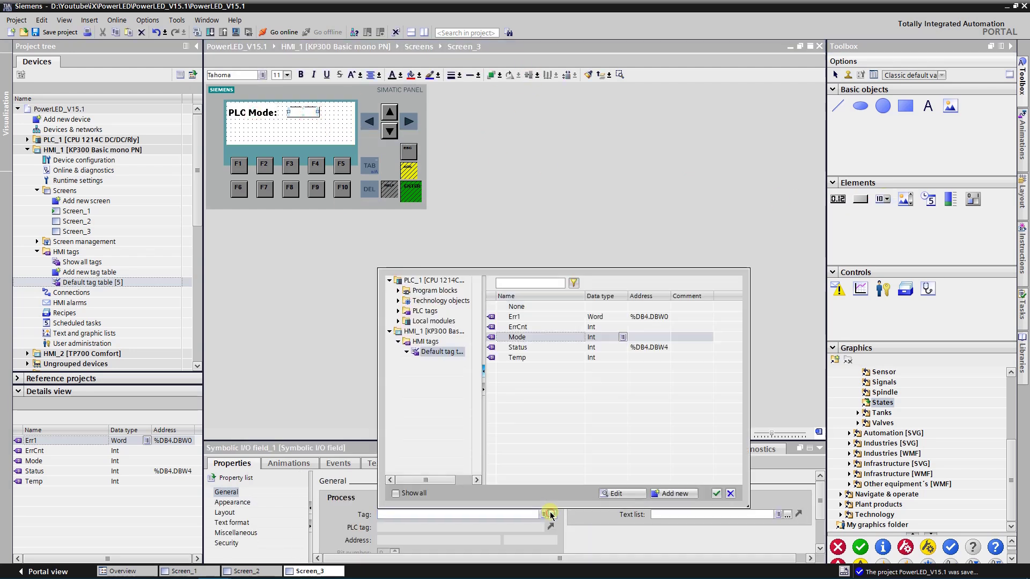
left_click(521, 337)
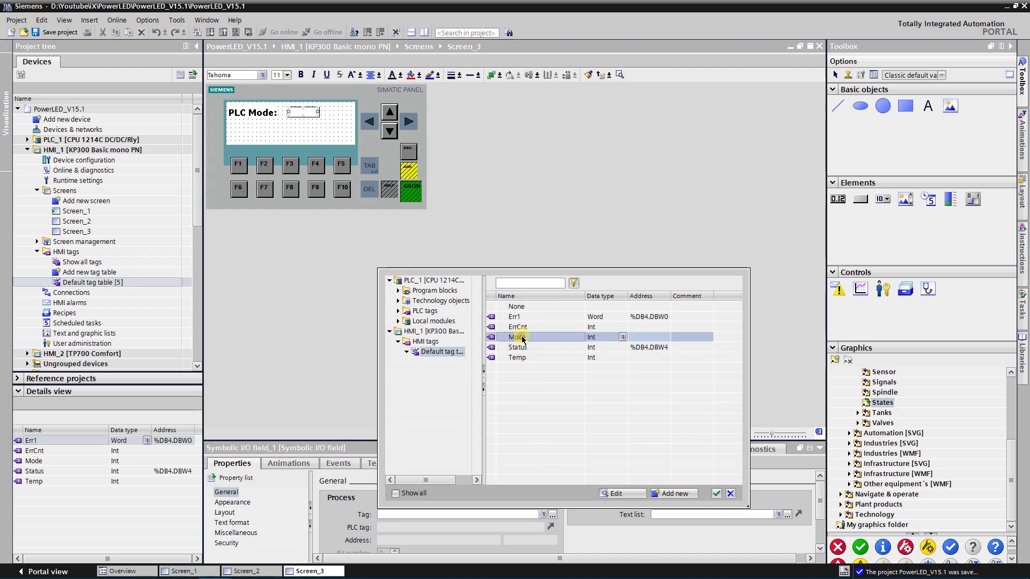
double_click(521, 338)
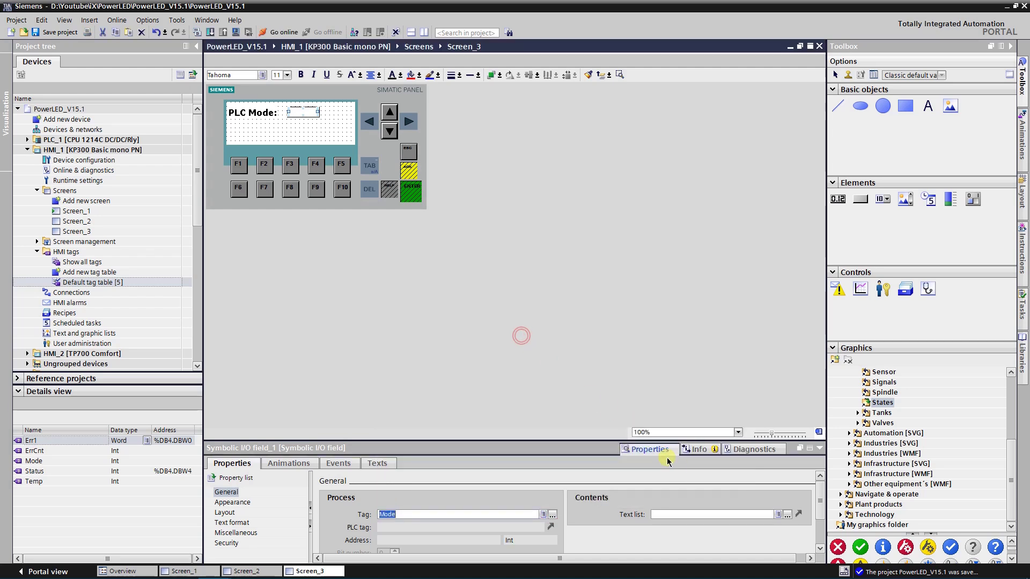
left_click(788, 515)
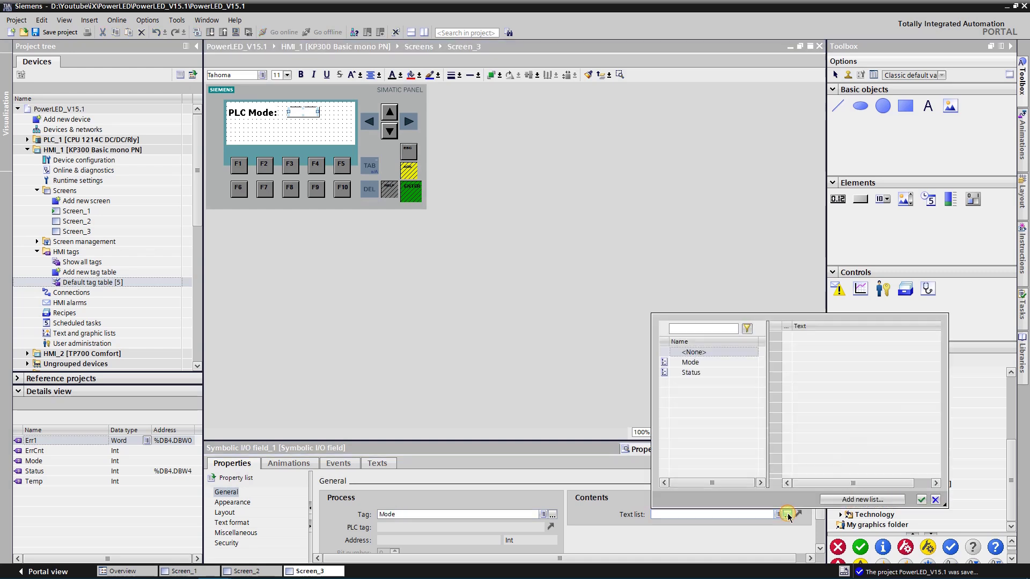
left_click(697, 364)
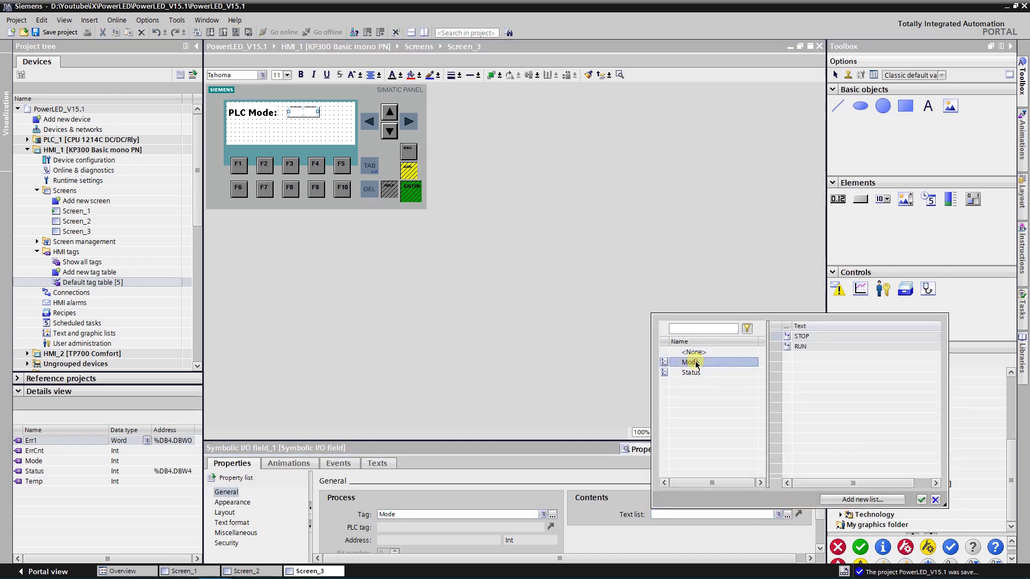
double_click(697, 363)
left_click_drag(820, 495, 797, 525)
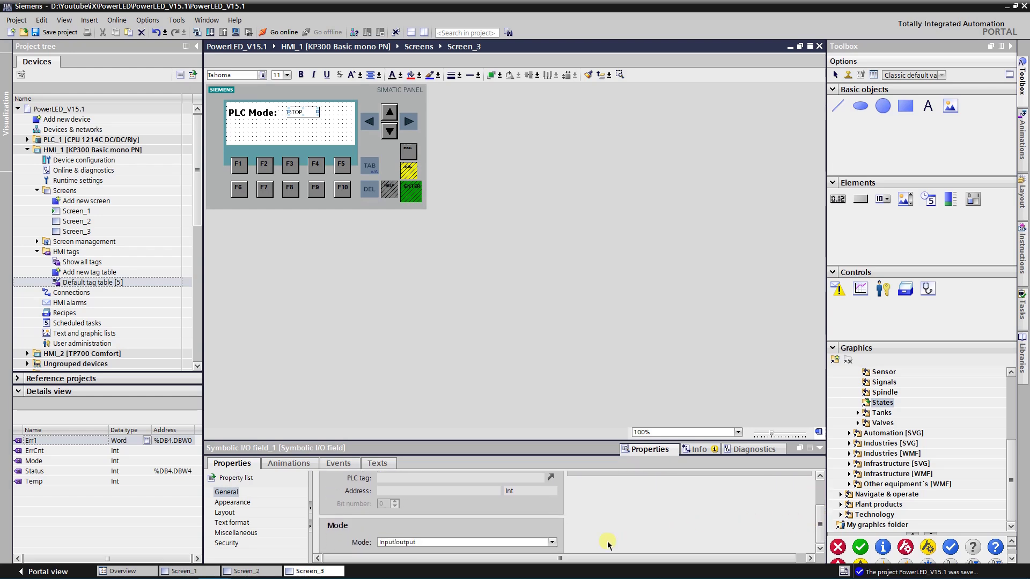
left_click(552, 542)
left_click(399, 521)
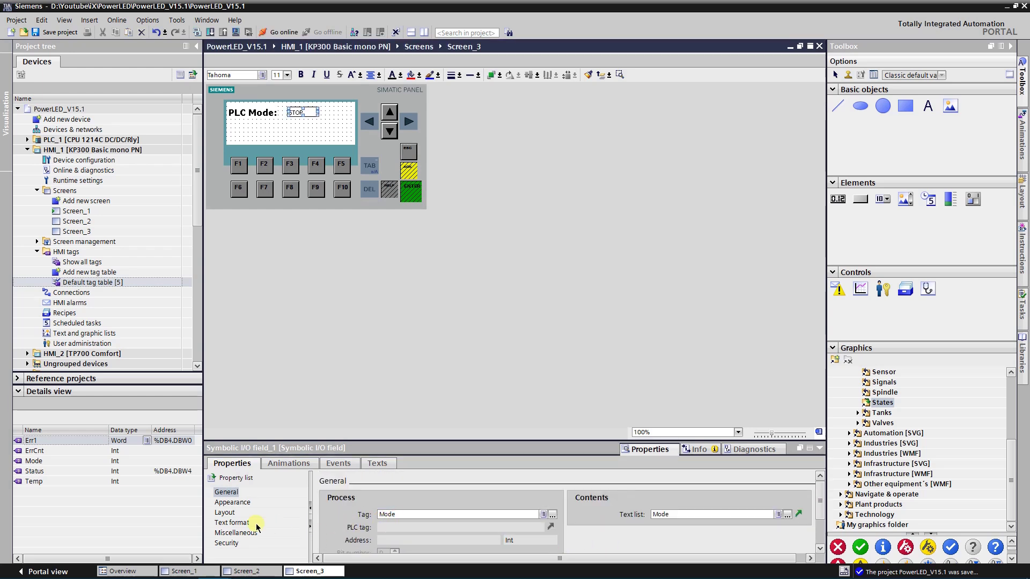
Format the STOP field in Tahoma 17 bold, adjust its vertical alignment, and save
left_click(236, 522)
left_click(801, 515)
left_click(562, 286)
left_click(512, 232)
left_click(553, 400)
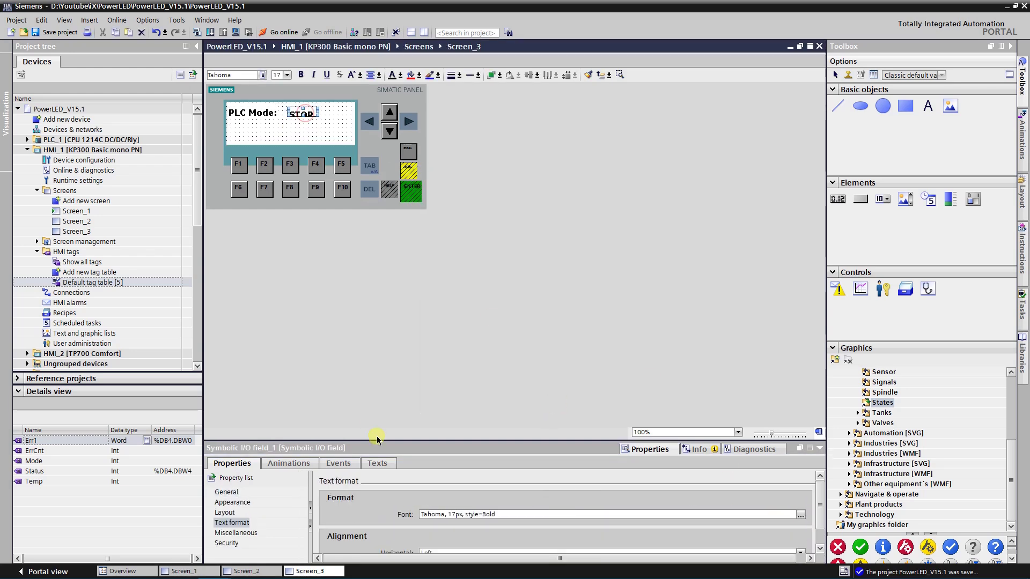
scroll(590, 515, "down", 2)
left_click(427, 542)
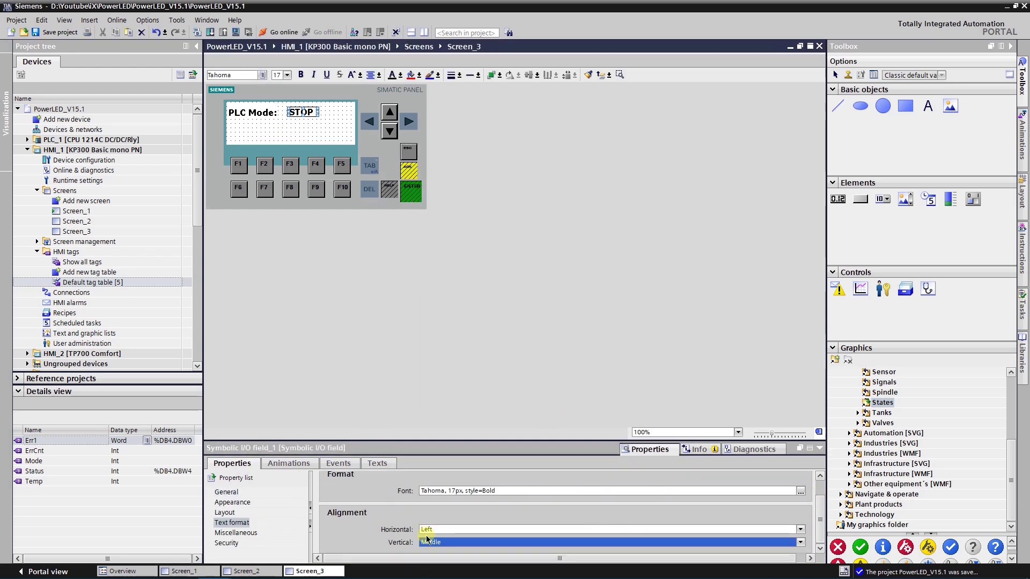
left_click(310, 134)
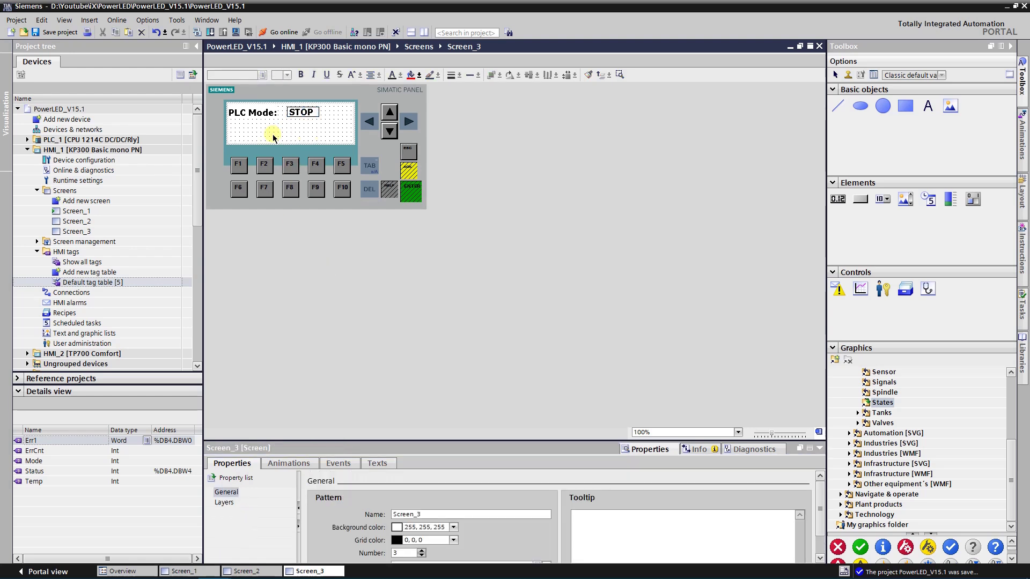
left_click(60, 32)
Turn off global assignment for F1 and add GetPLCMode to its Press key event
left_click(239, 164)
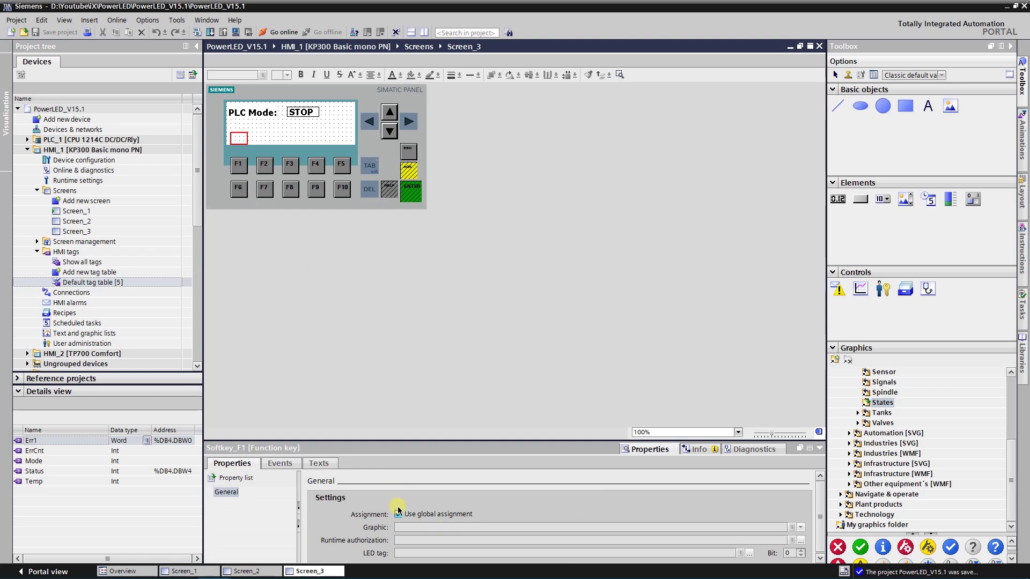
left_click(399, 514)
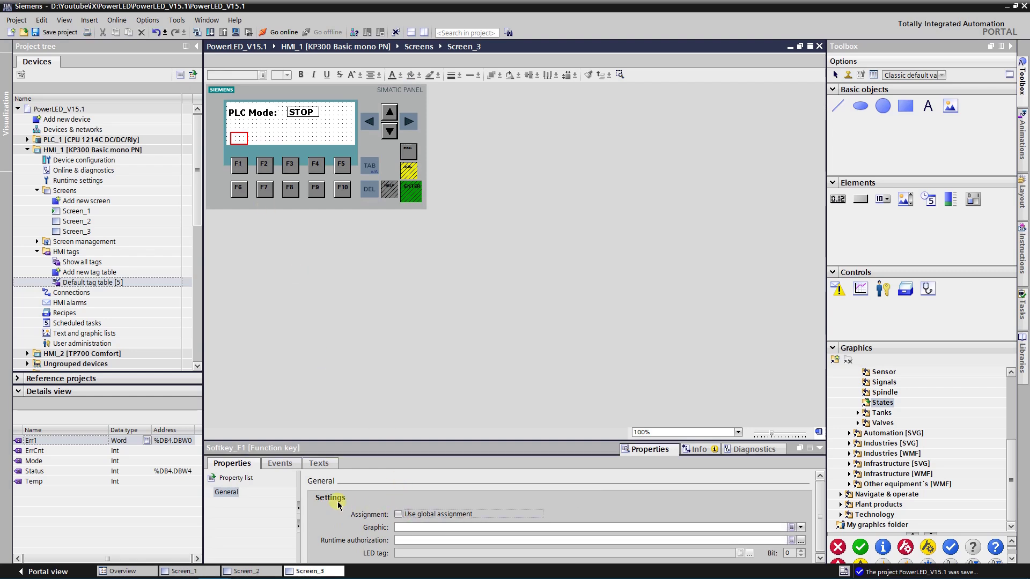
left_click(281, 464)
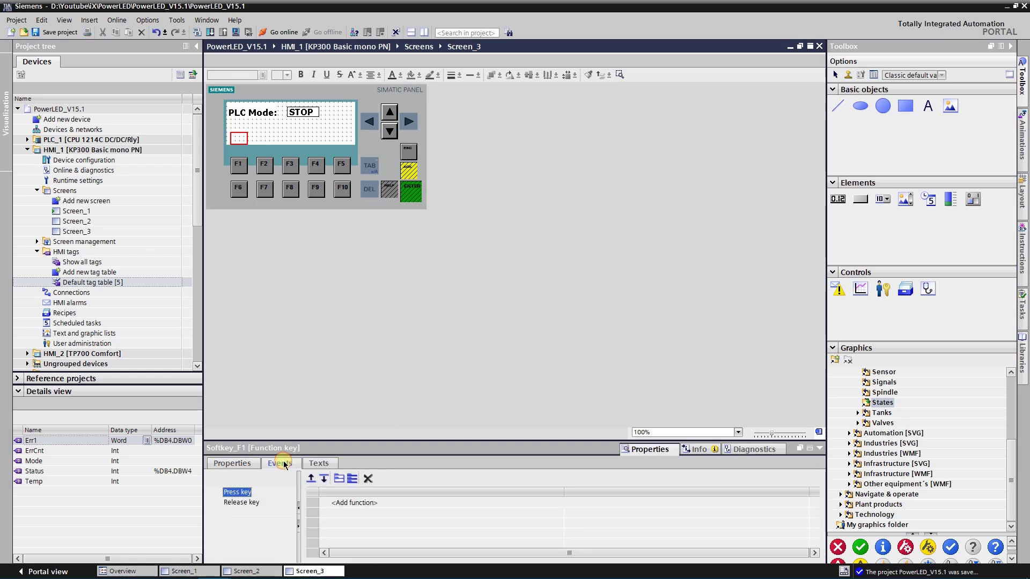
left_click(714, 505)
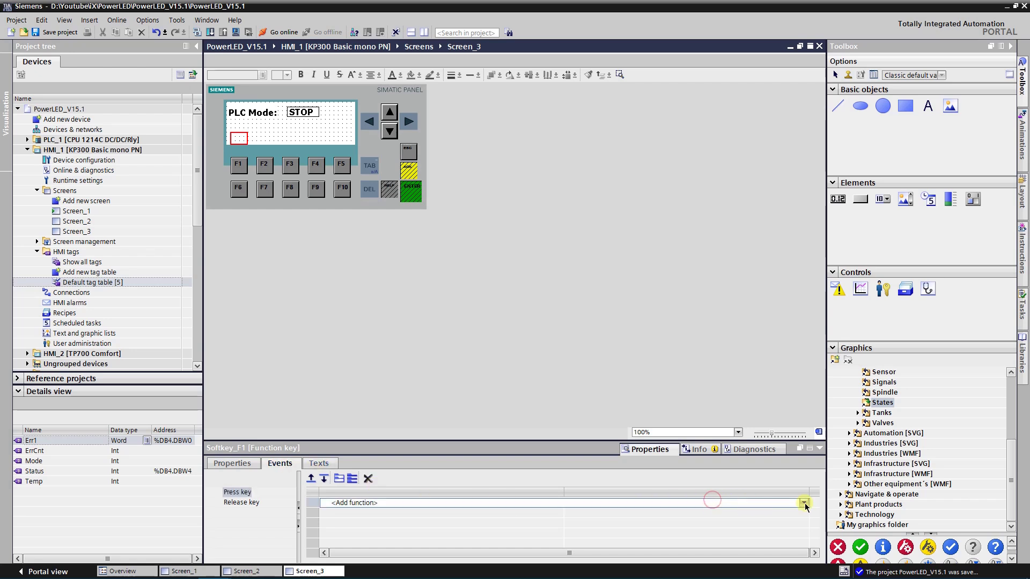
left_click(805, 505)
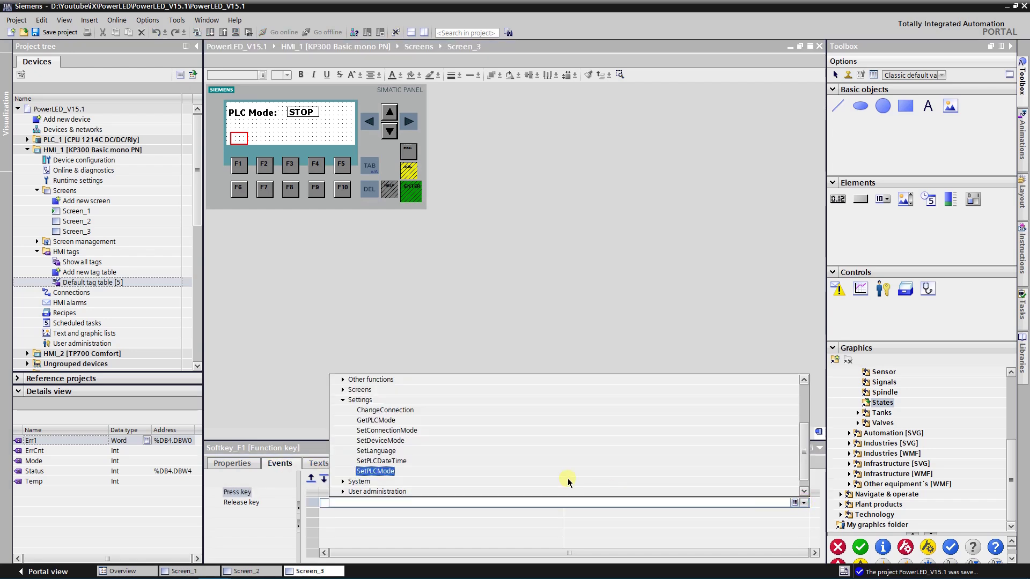
scroll(406, 451, "up", 3)
scroll(407, 446, "down", 3)
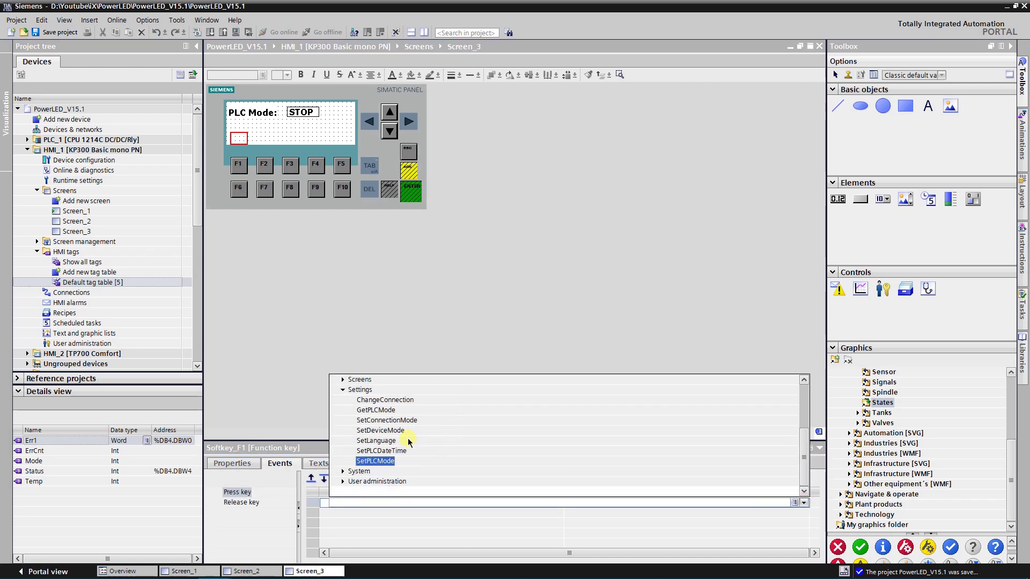
left_click(377, 411)
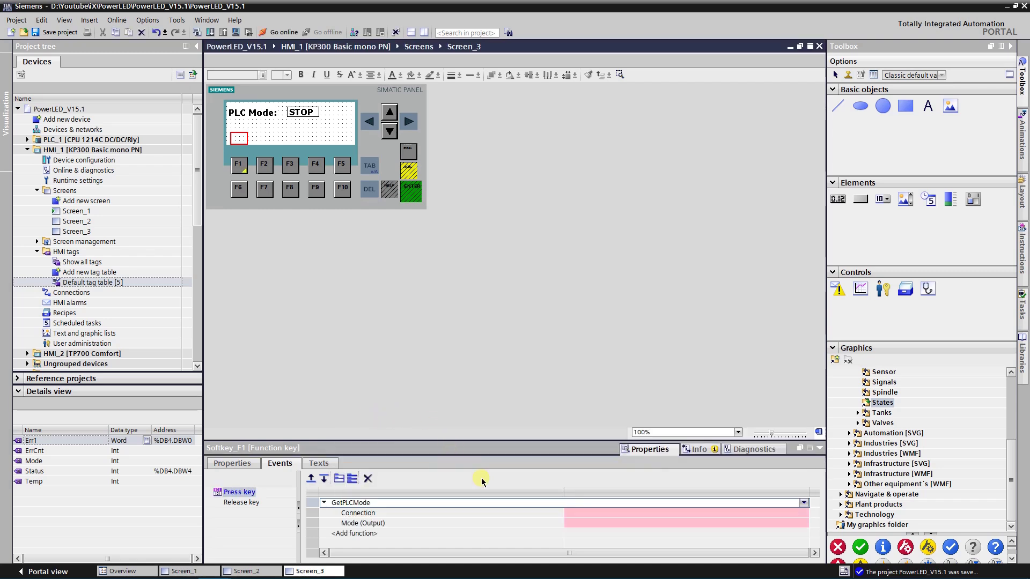
Set GetPLCMode's Connection to HMI_Connection_1 and Mode (Output) to the Mode tag
left_click(587, 514)
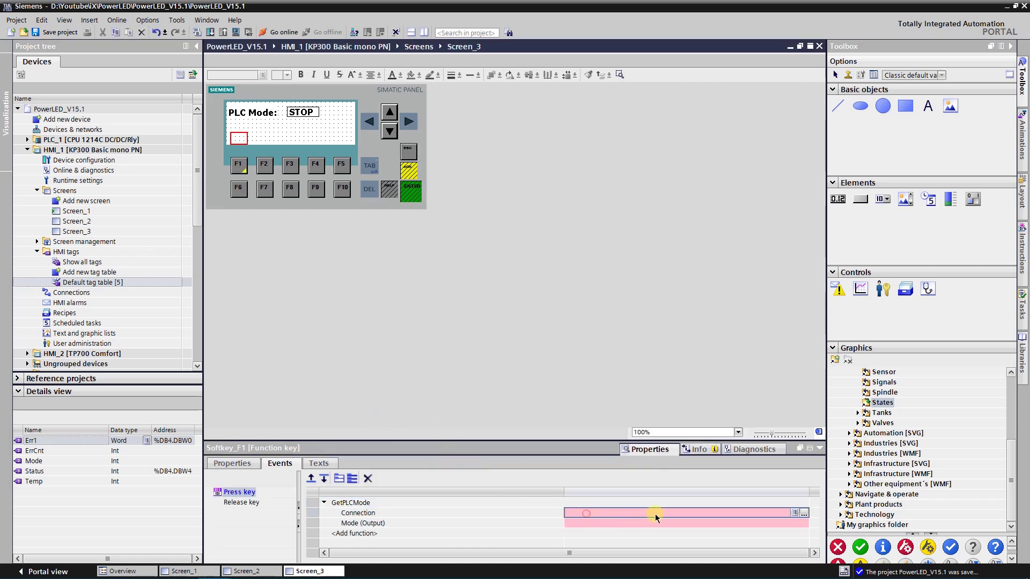
left_click(803, 514)
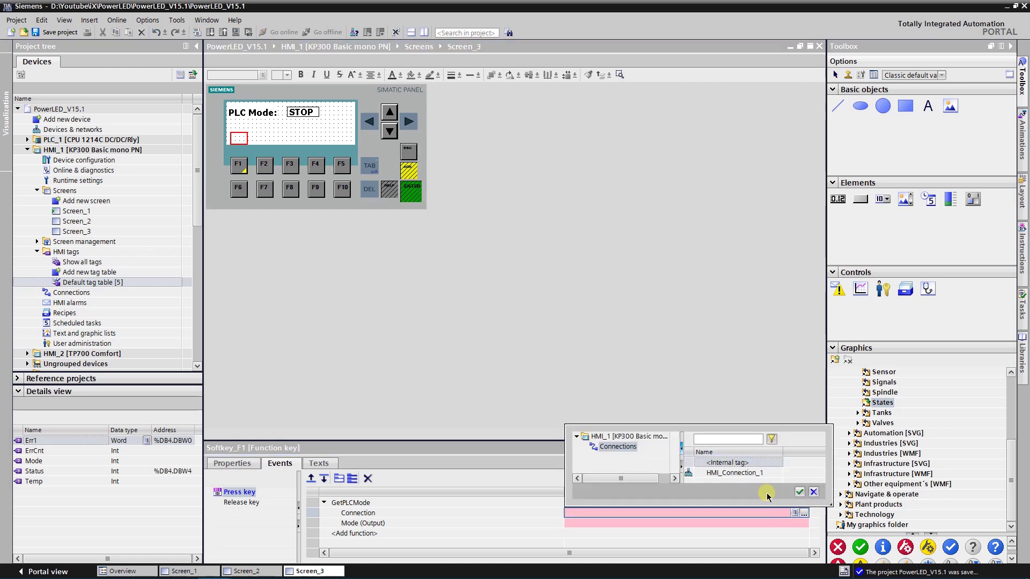
left_click(754, 473)
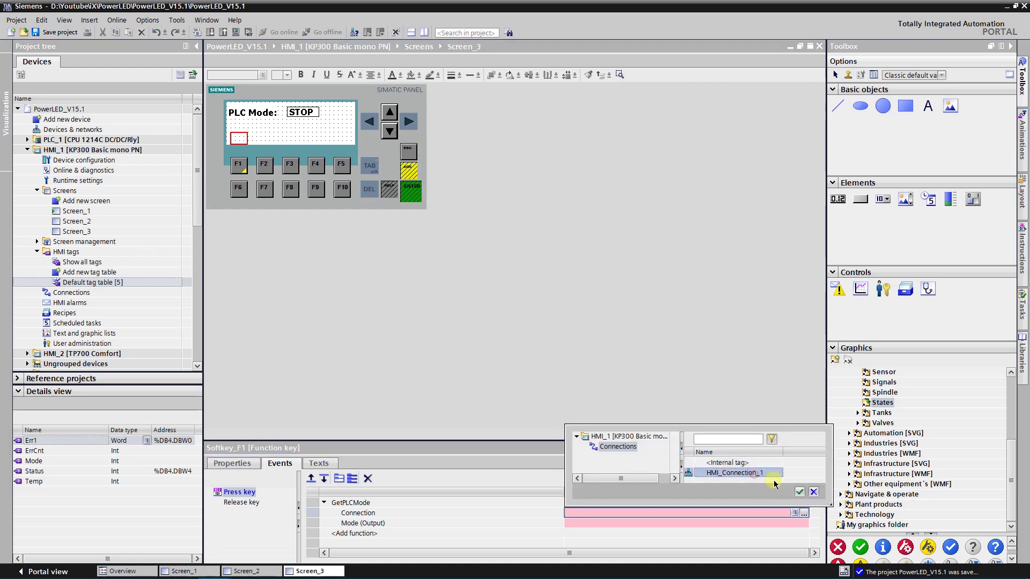
left_click(802, 494)
left_click(803, 524)
left_click(804, 524)
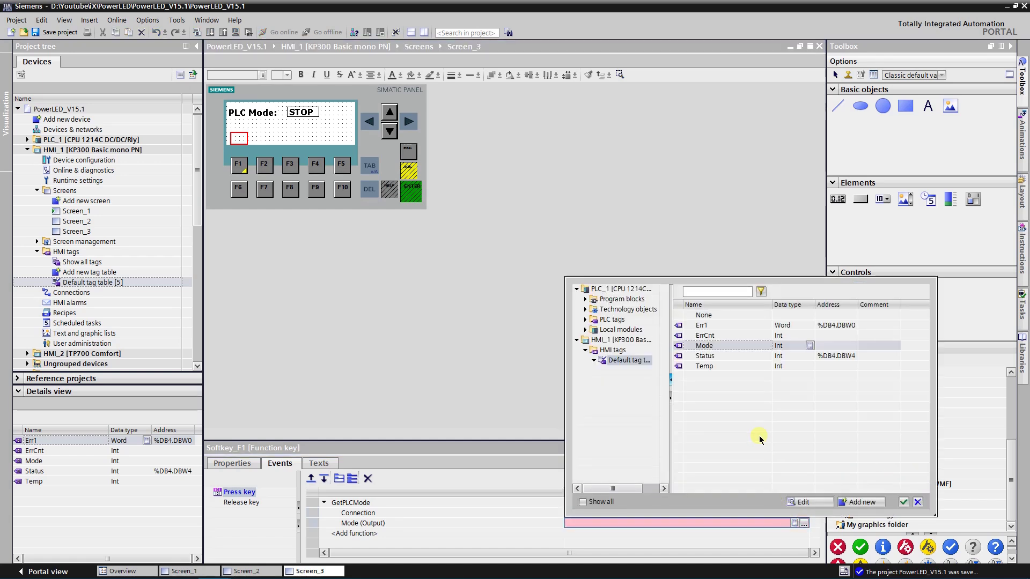
left_click(715, 347)
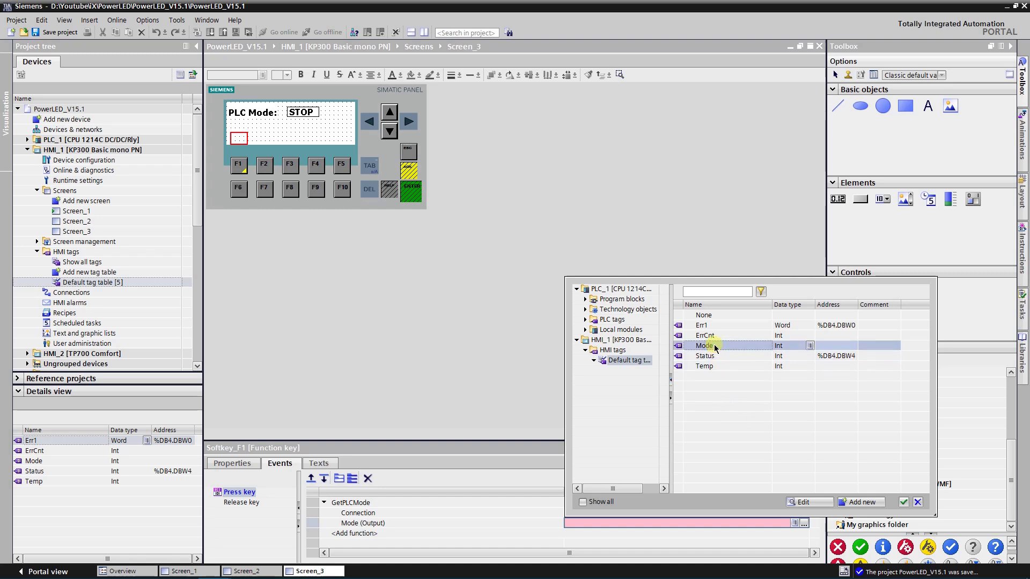
double_click(715, 346)
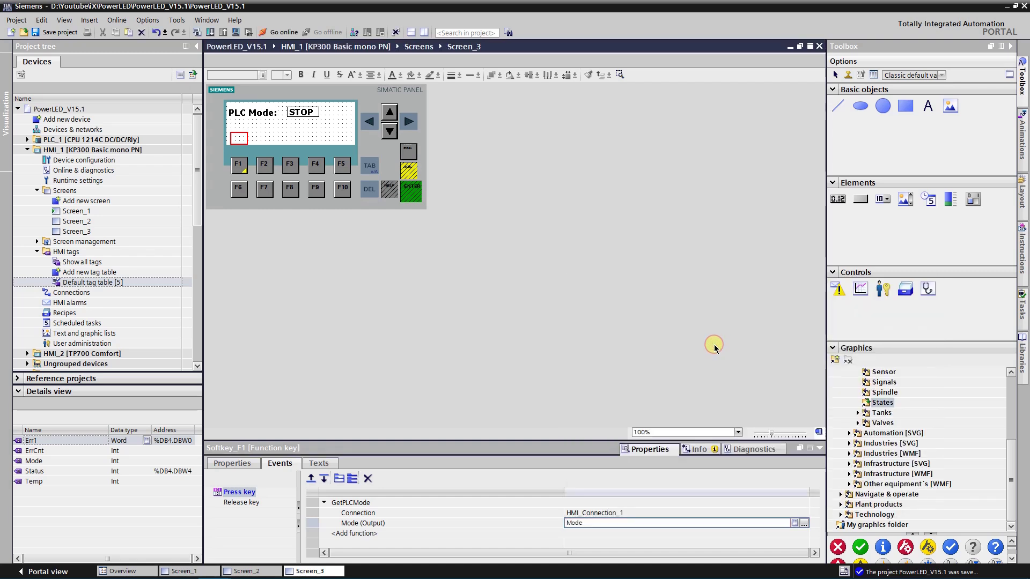
Compile HMI_1, simulate Screen_3, press F1 to show PLC Mode RUN, and close the simulator
left_click(340, 137)
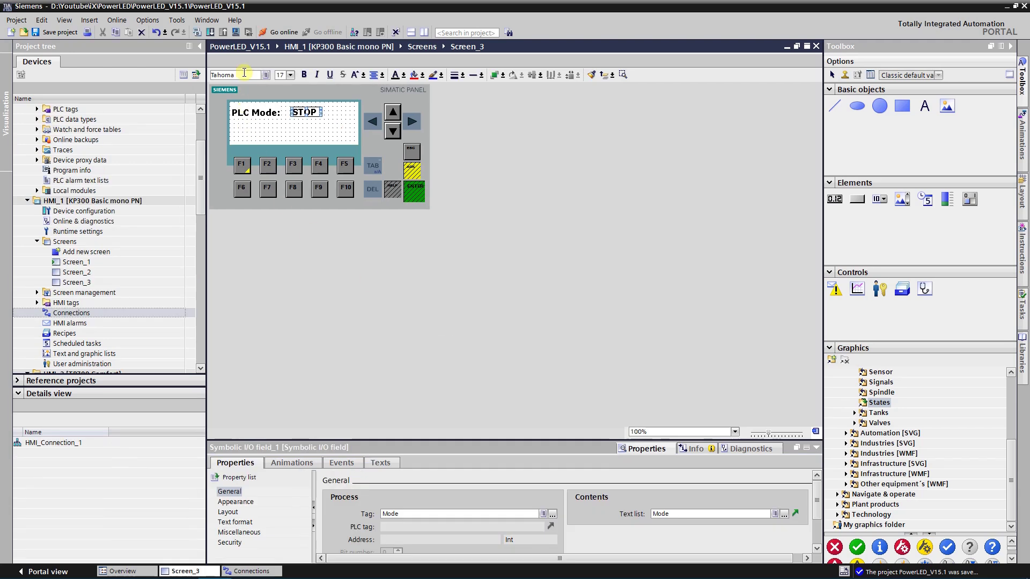
left_click(236, 33)
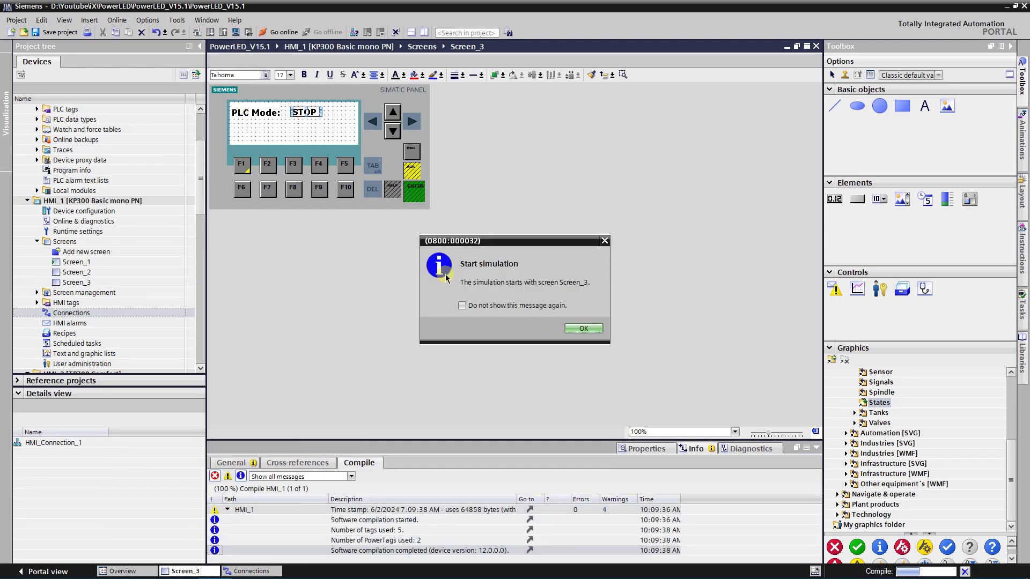
left_click(583, 328)
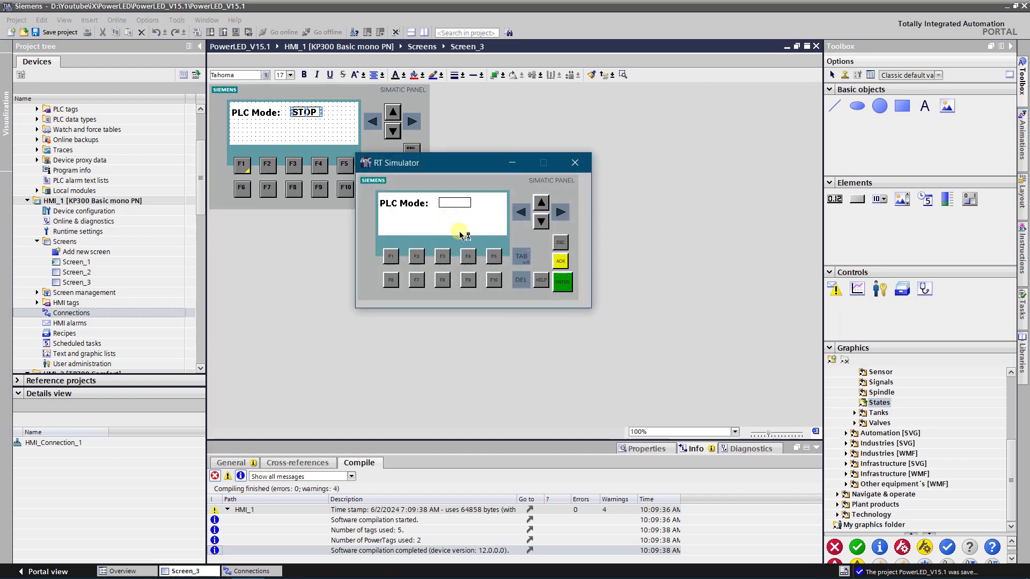
left_click(391, 255)
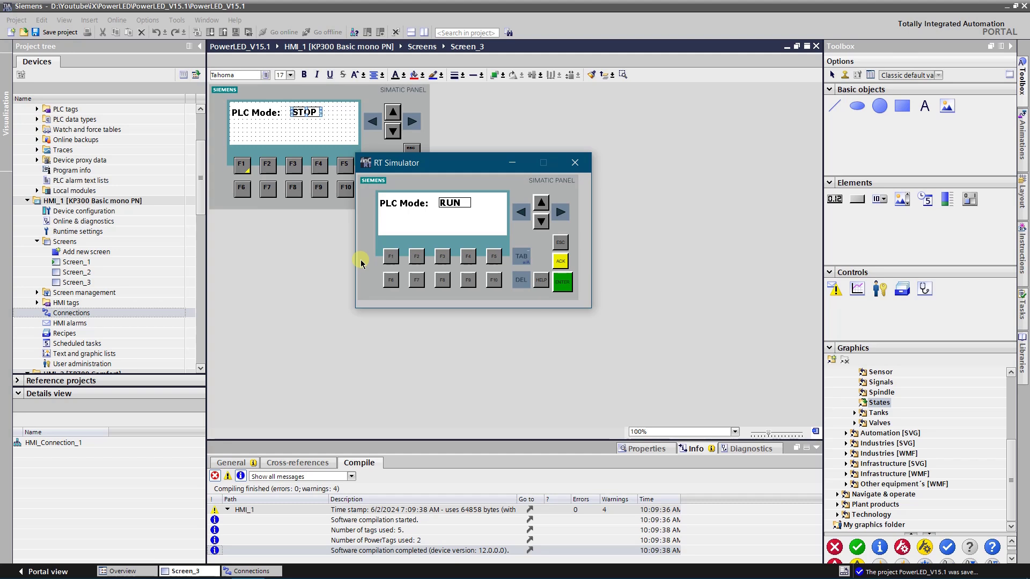
left_click(582, 166)
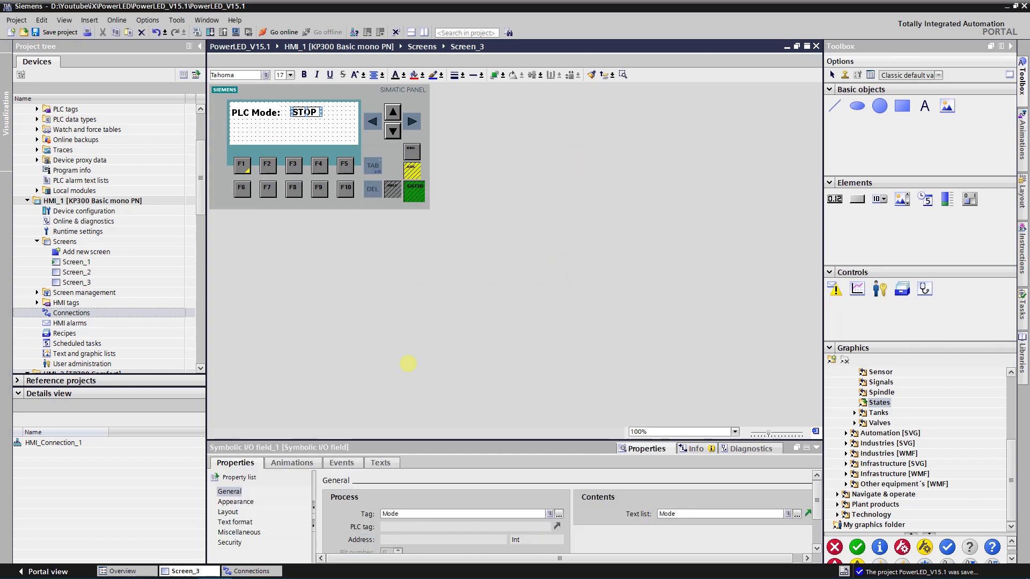
Turn off global assignment for F2 and add Settings > SetPLCMode to its Press key event
left_click(268, 165)
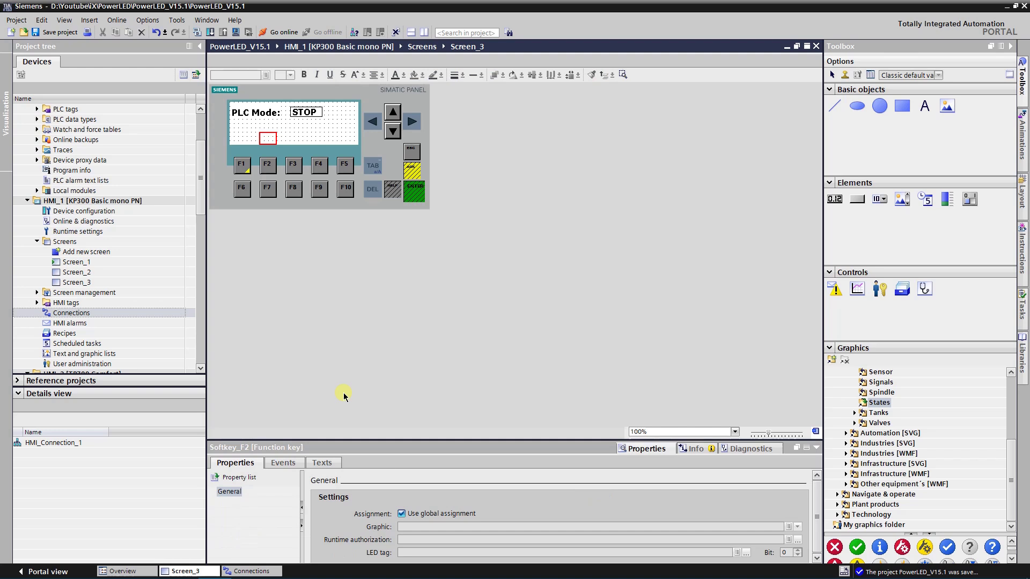
left_click(401, 514)
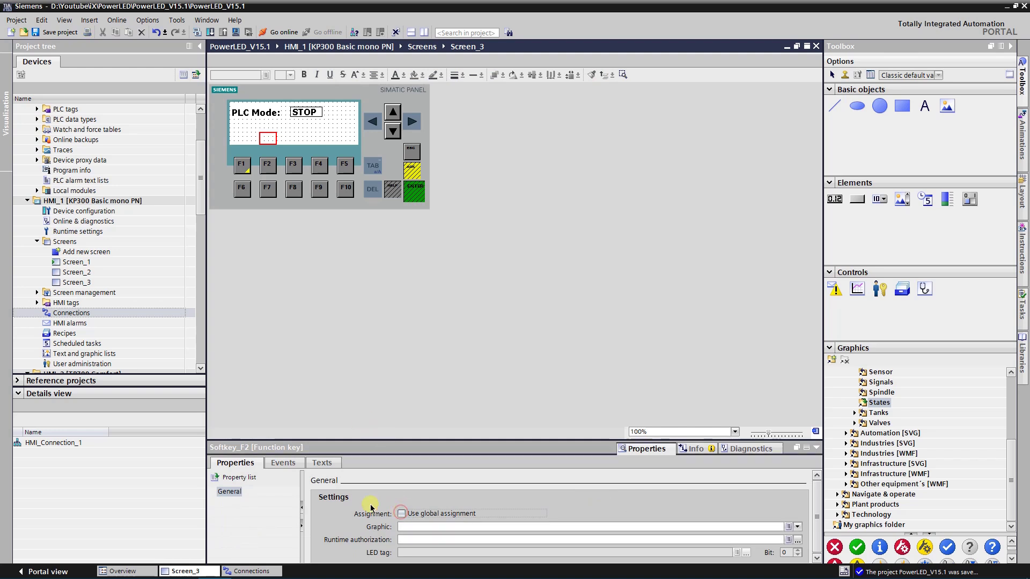
left_click(283, 463)
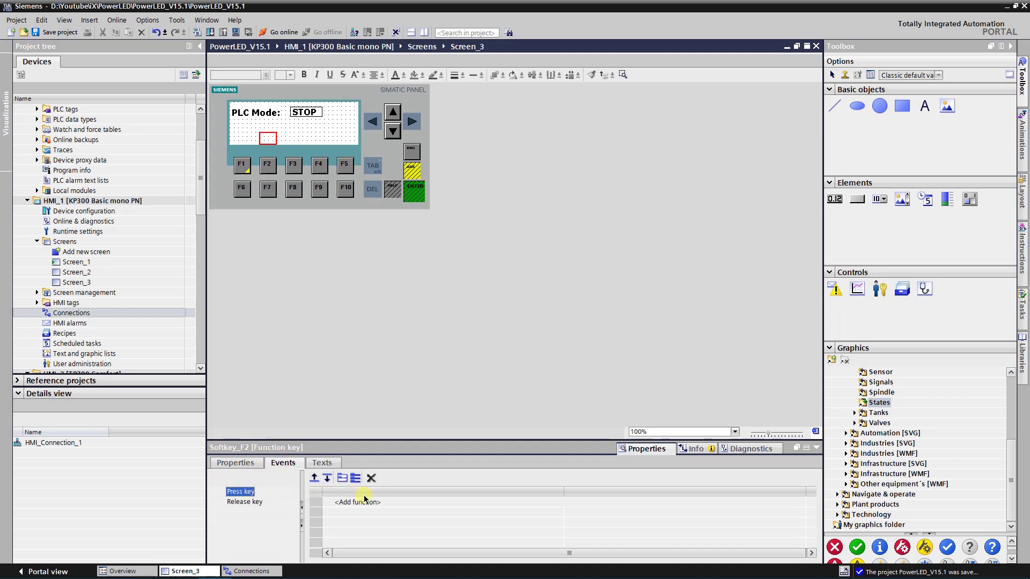
left_click(390, 502)
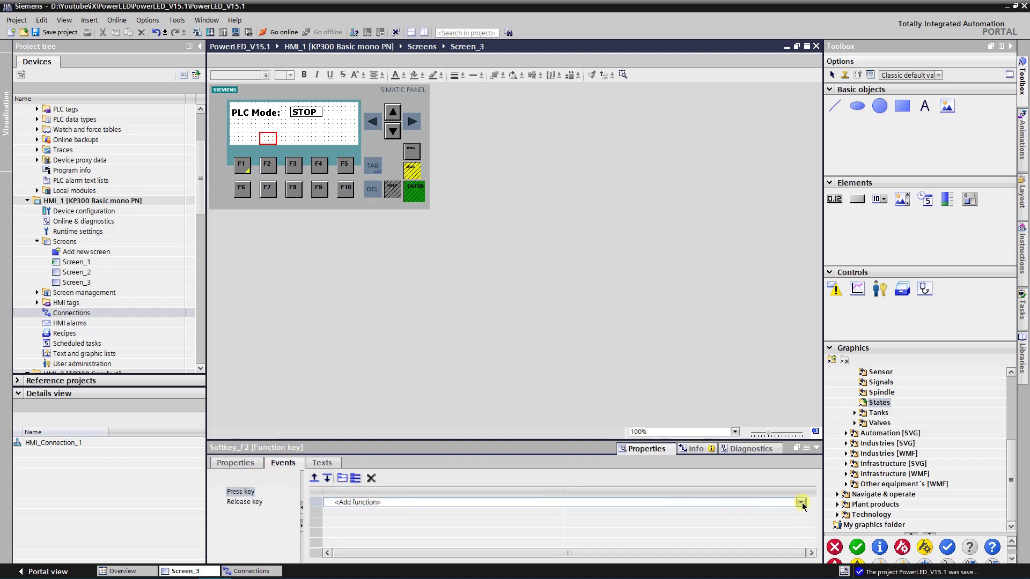
left_click(802, 502)
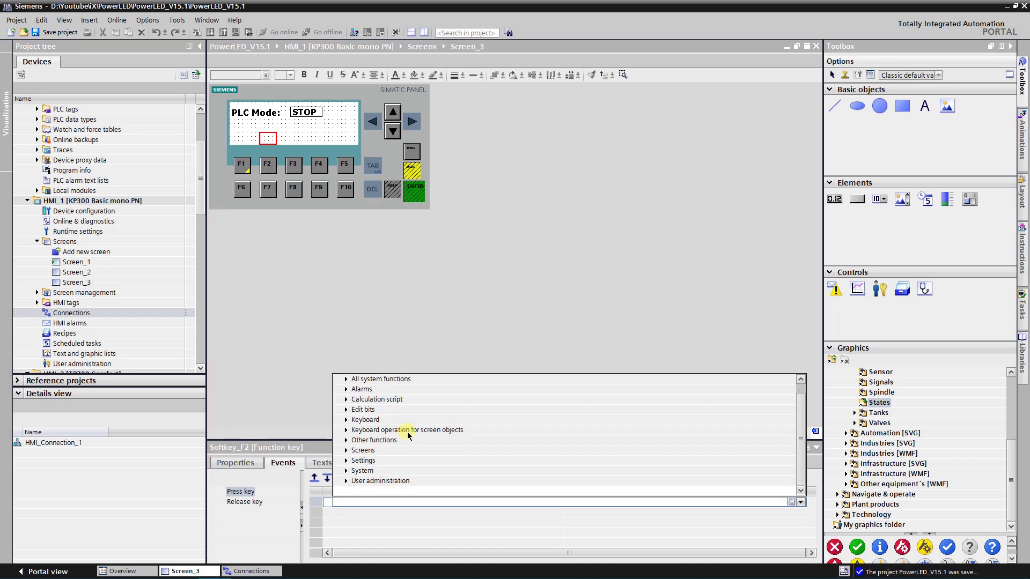
left_click(346, 461)
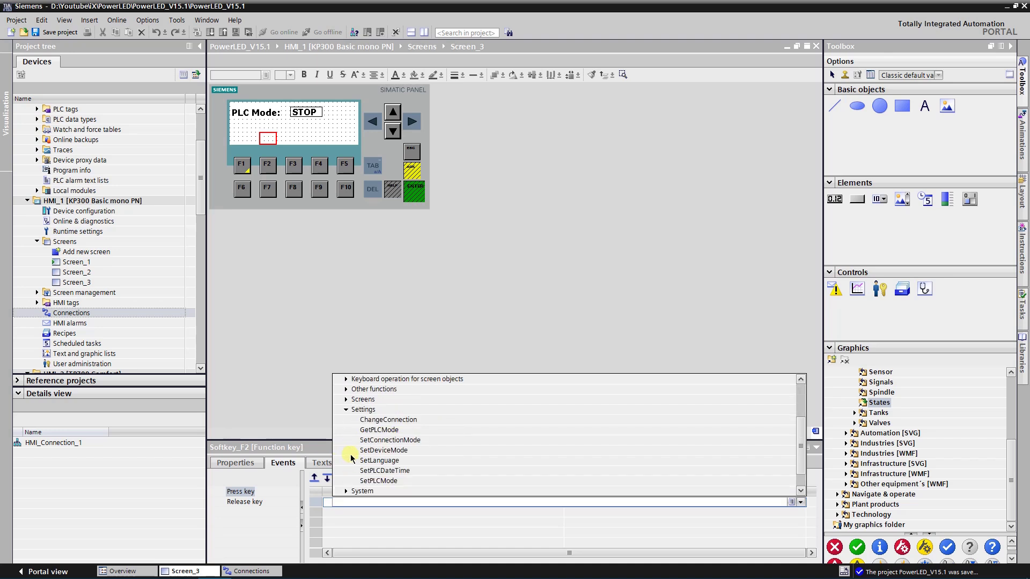
left_click(377, 481)
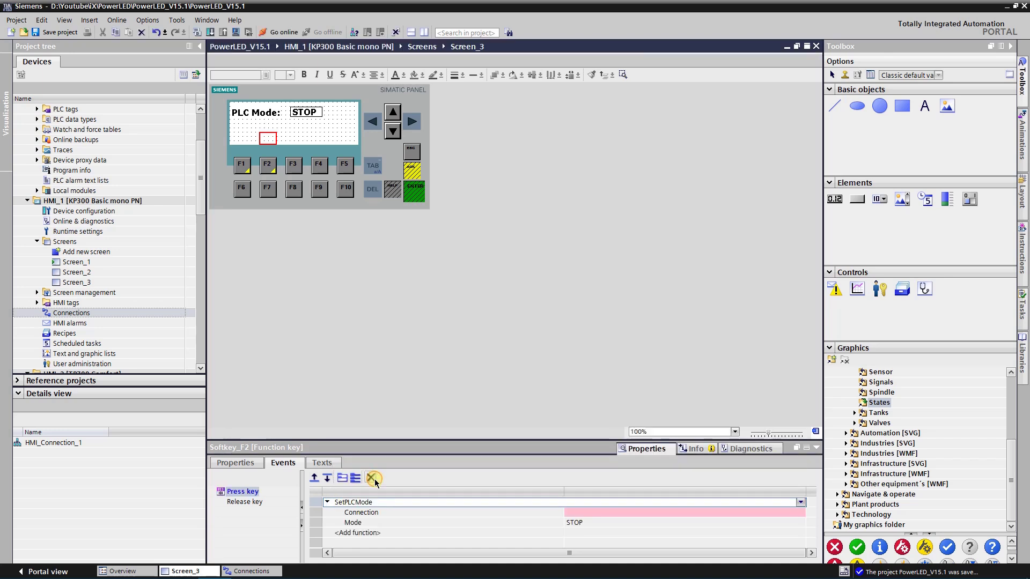
Set SetPLCMode's Connection to HMI_Connection_1 and save the project
left_click(696, 513)
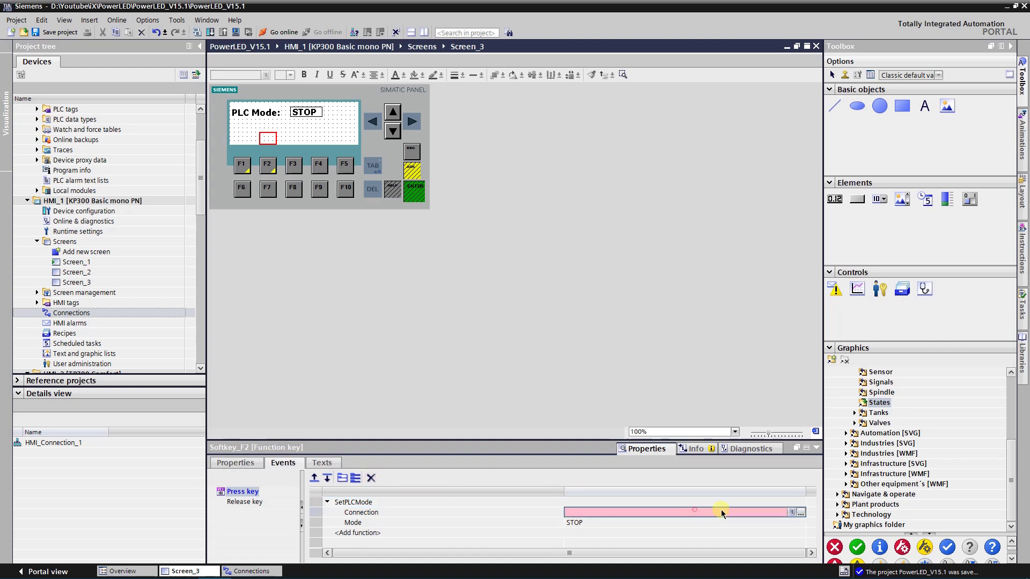
left_click(801, 514)
left_click(751, 475)
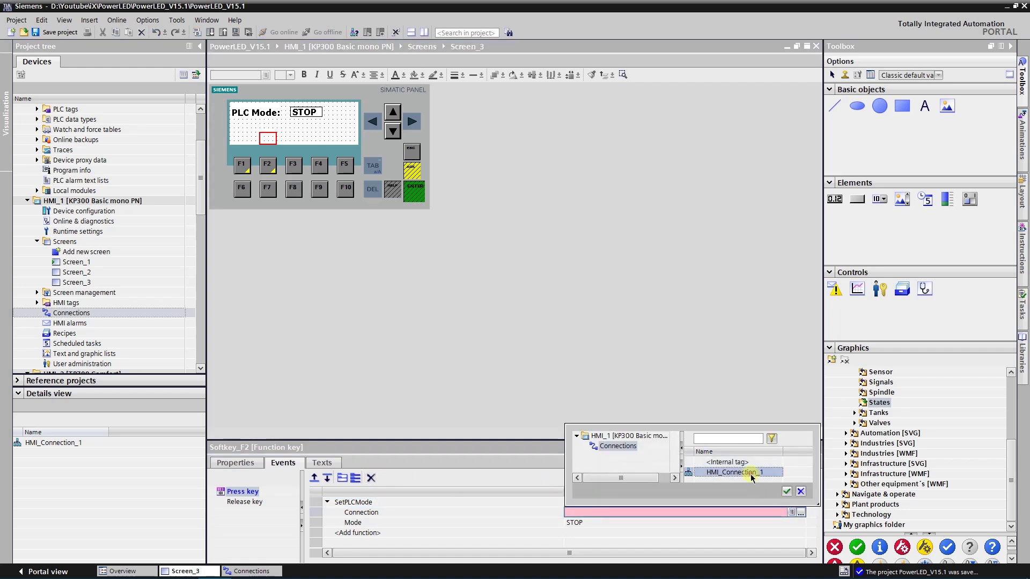
left_click(787, 492)
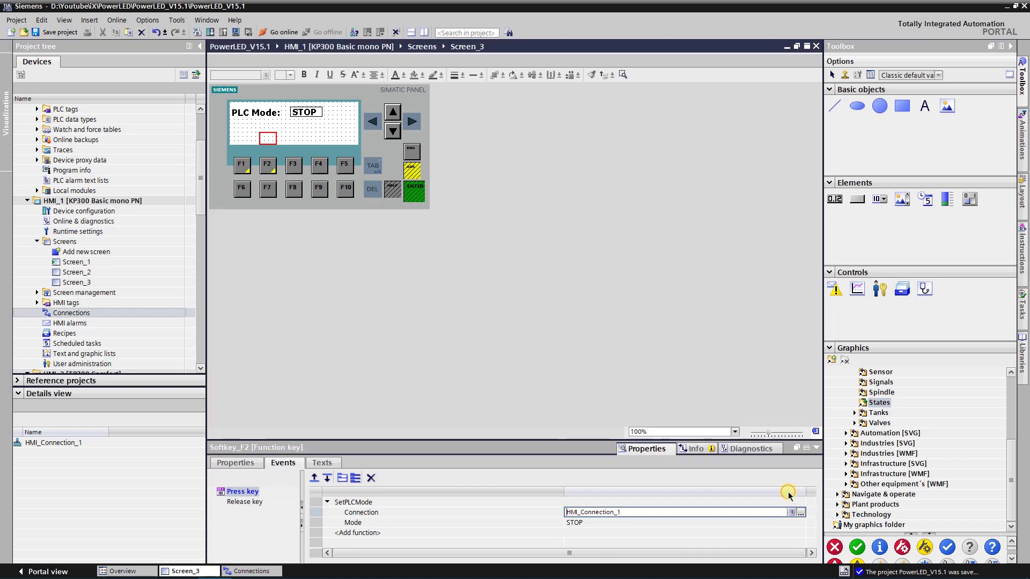
left_click(68, 34)
Select the F3 function key and turn off its global assignment
left_click(235, 462)
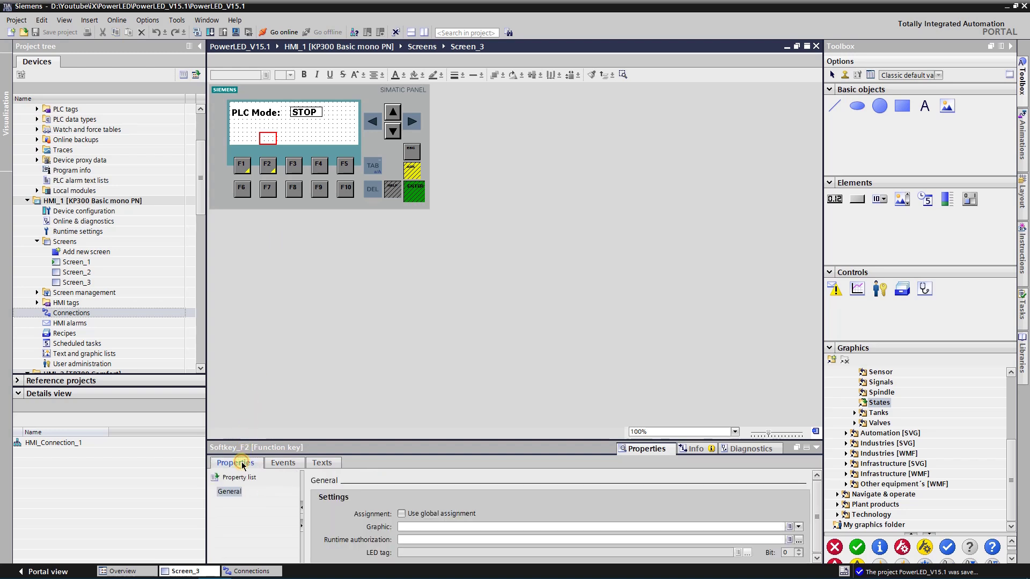
left_click(292, 164)
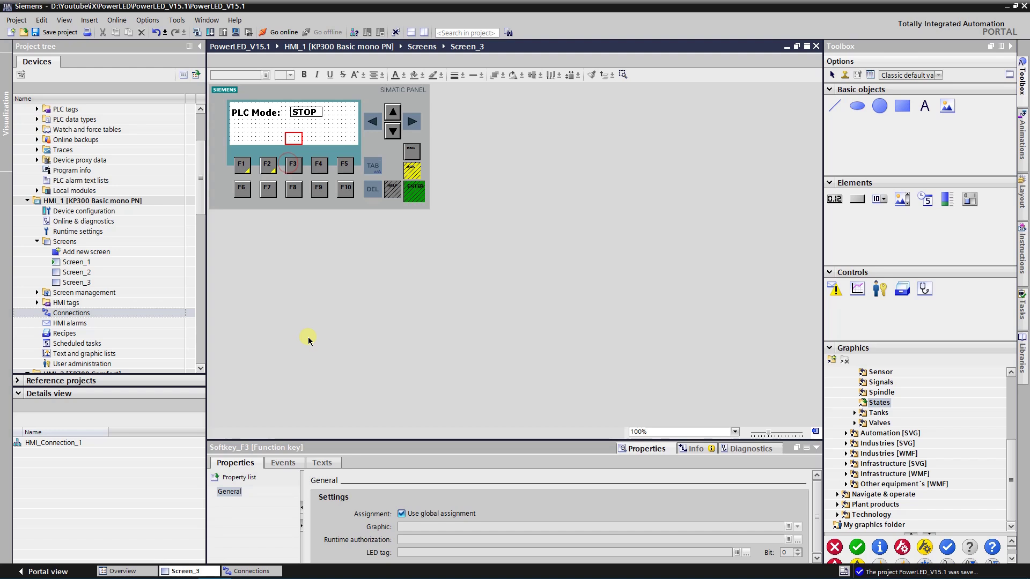
left_click(403, 515)
Add SetPLCMode to F3's Press key event with Connection HMI_Connection_1
left_click(290, 462)
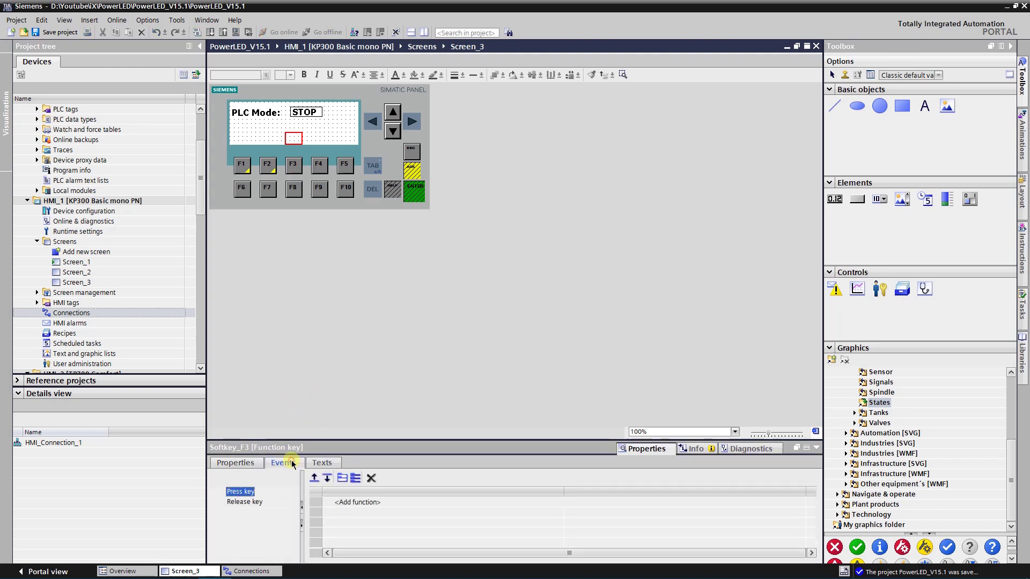
left_click(370, 503)
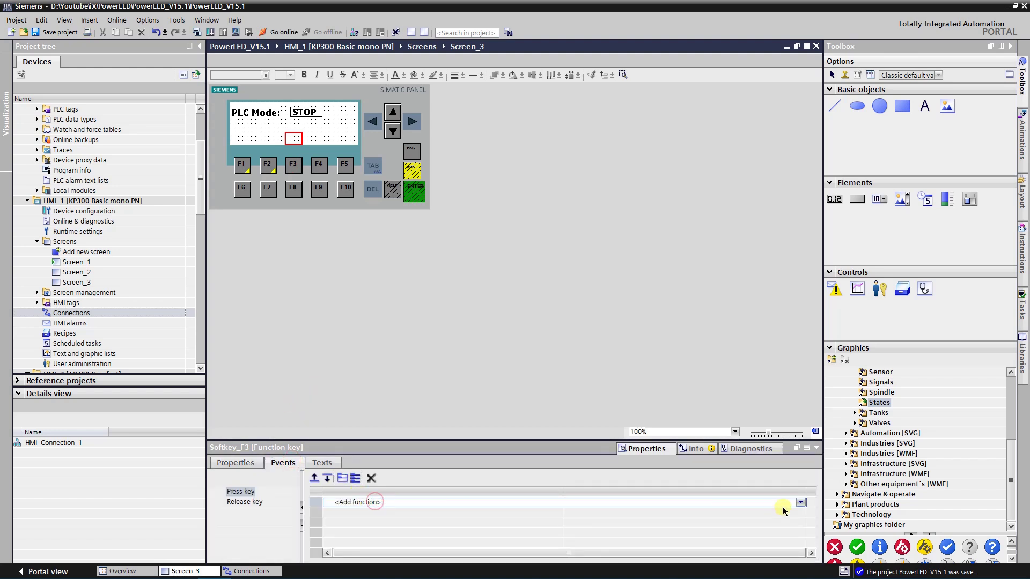
left_click(800, 503)
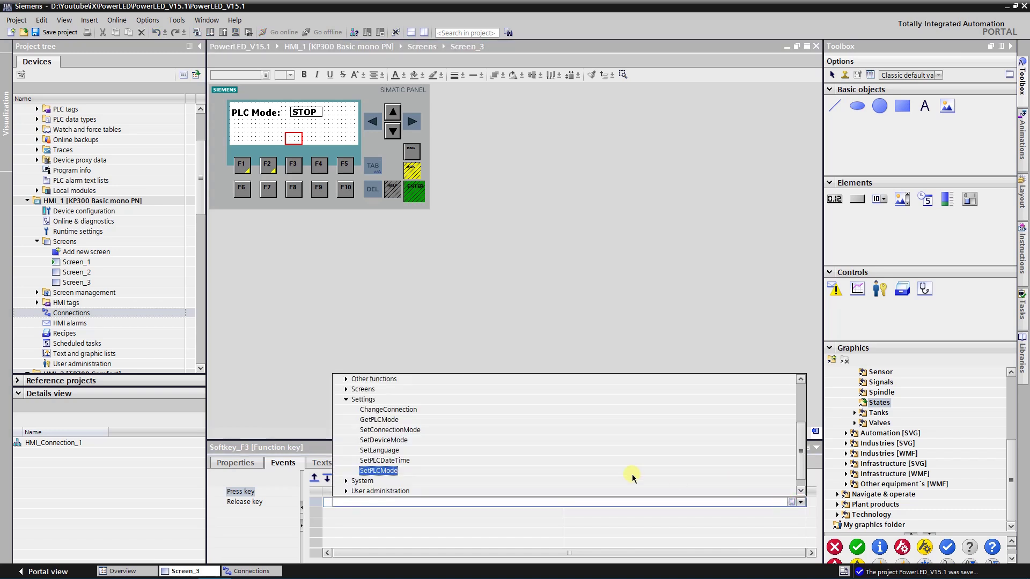
left_click(386, 471)
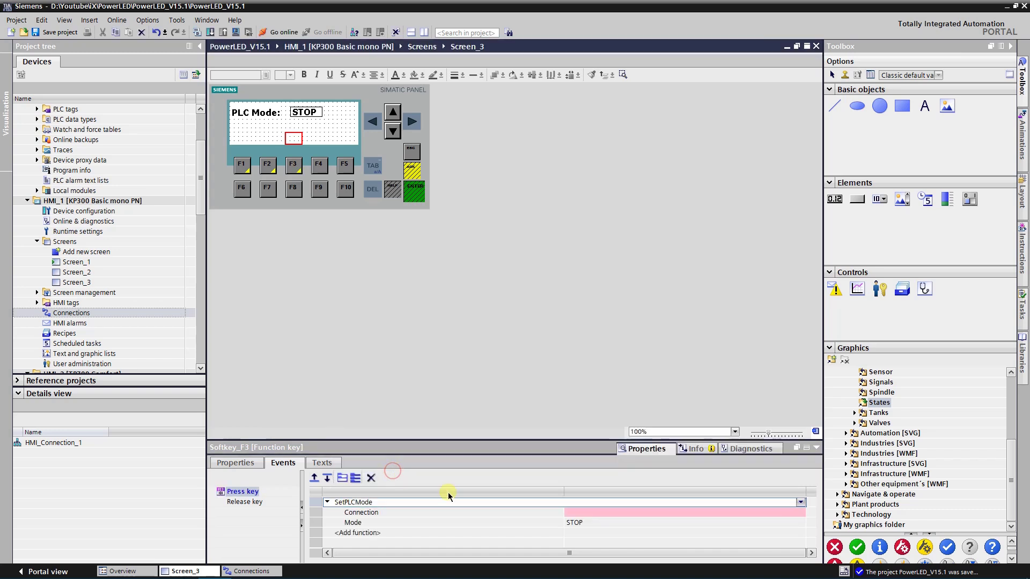
left_click(800, 513)
left_click(801, 512)
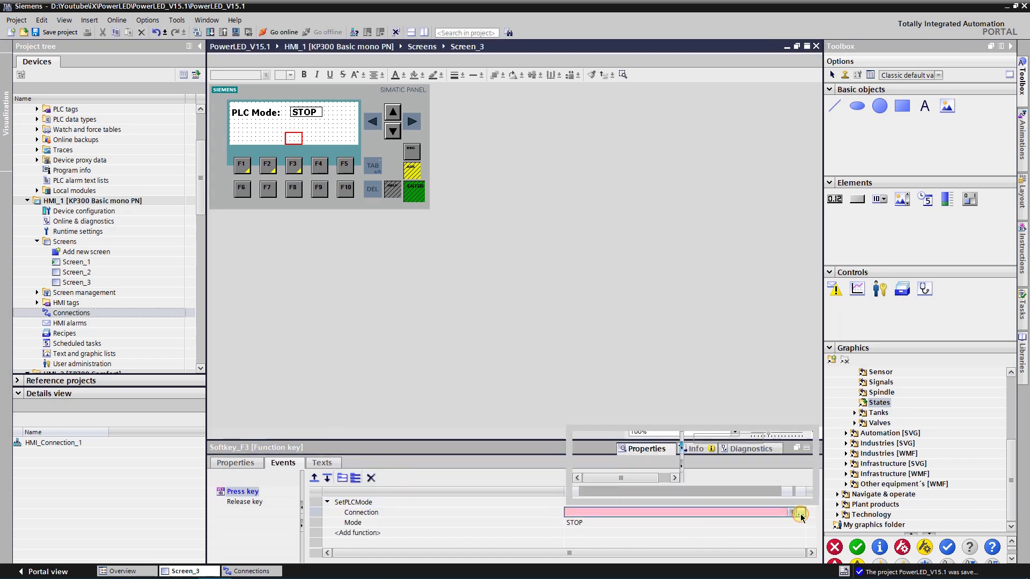
left_click(733, 474)
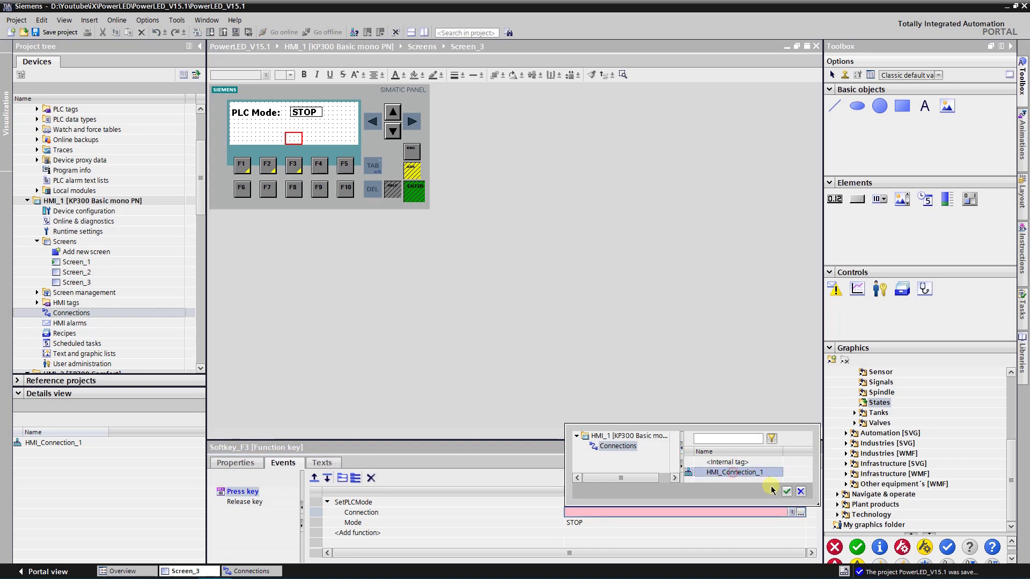
left_click(787, 492)
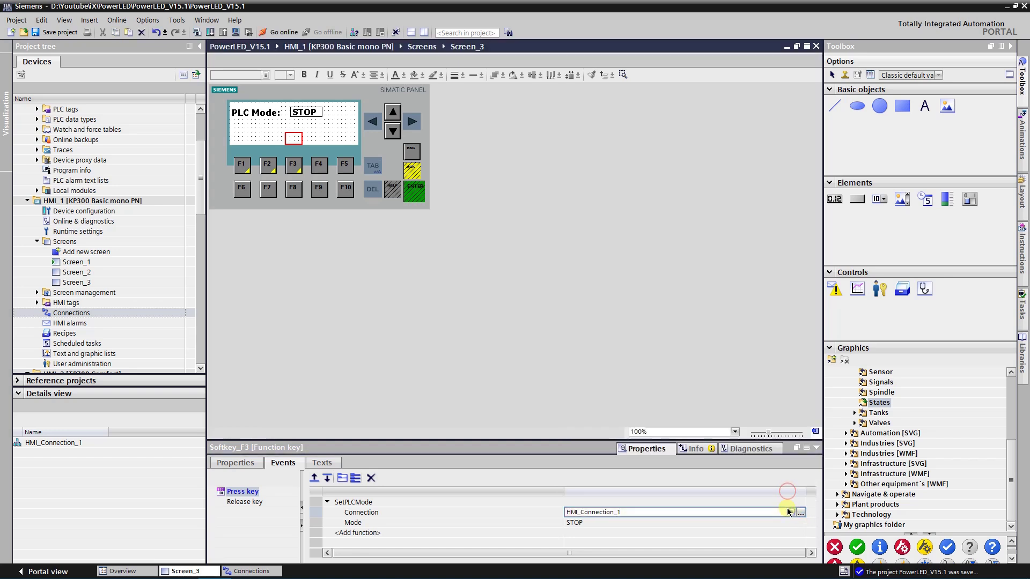
Set the SetPLCMode mode parameter to RUN and start compiling HMI_1
left_click(798, 523)
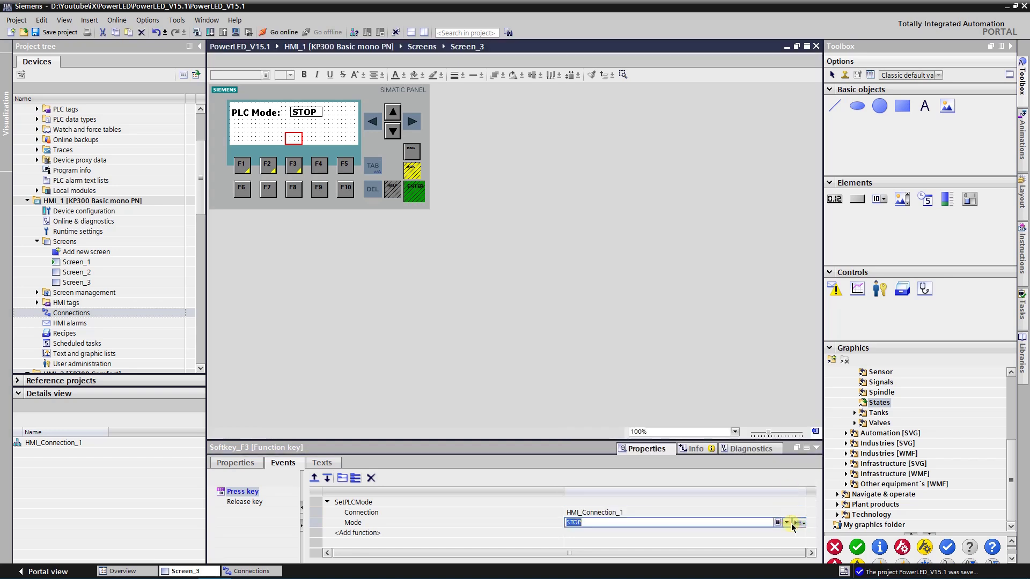
left_click(786, 523)
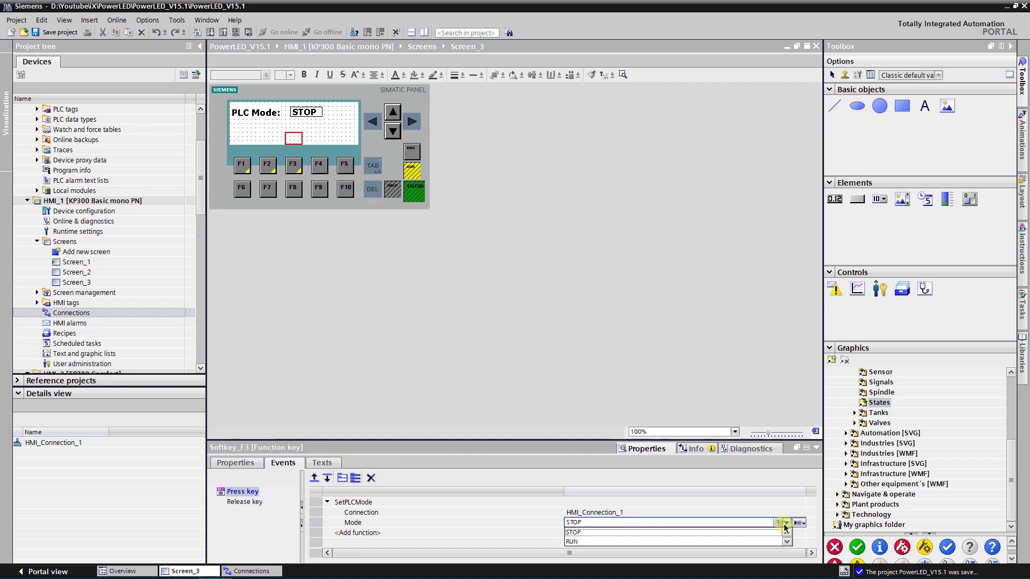
left_click(597, 541)
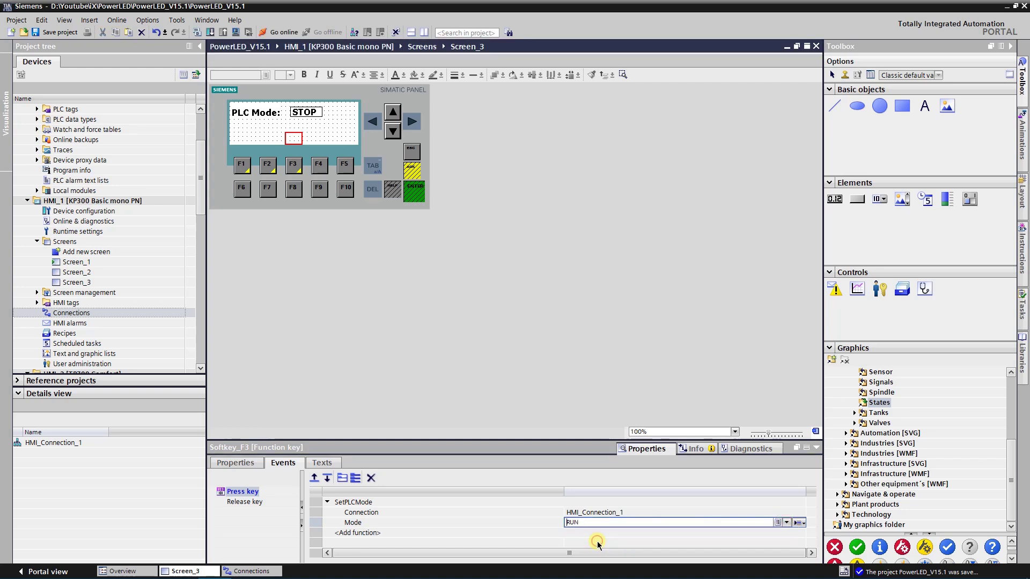
left_click(474, 513)
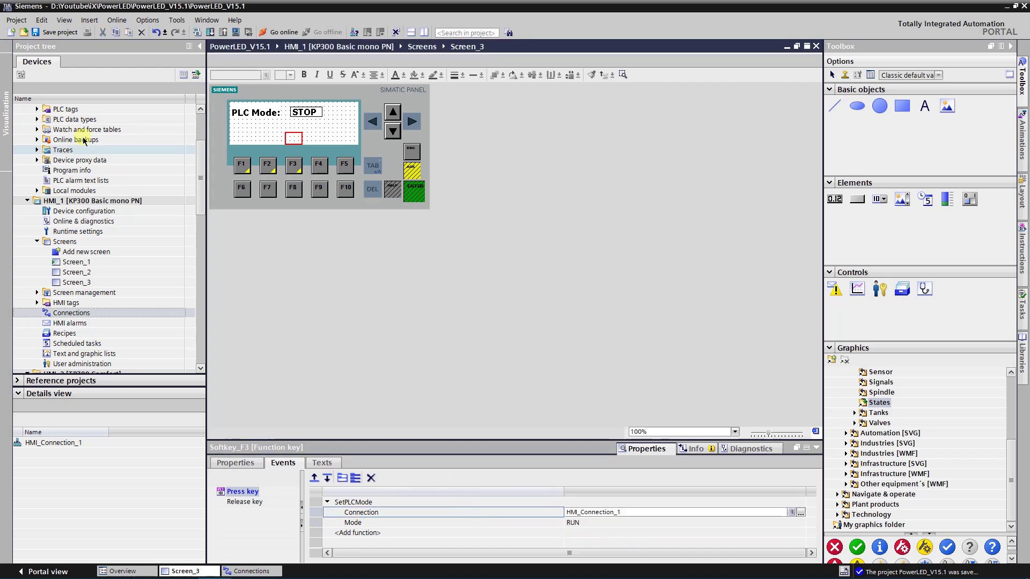
left_click(56, 32)
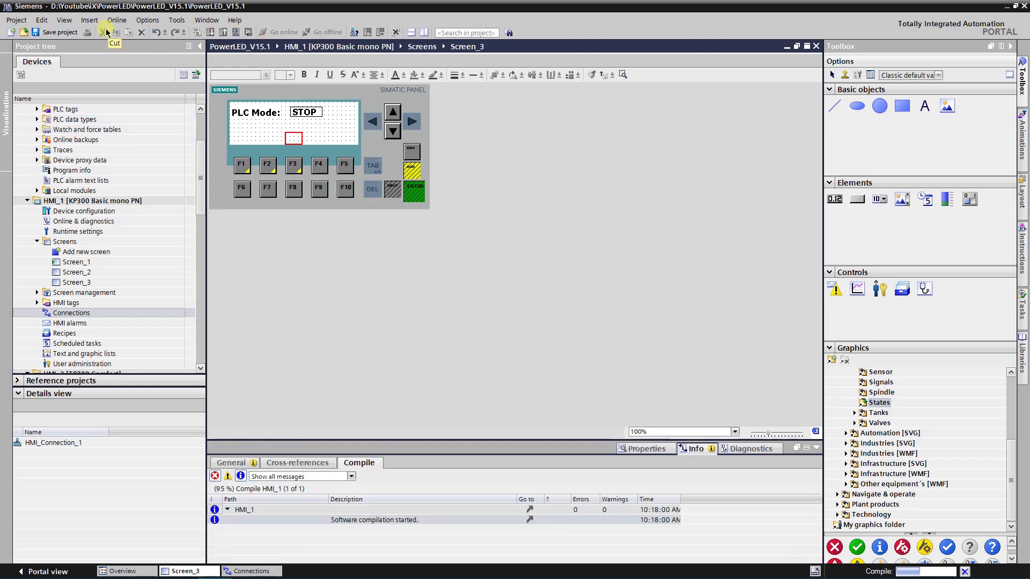
Save, simulate Screen_3, and use the function keys to switch PLC Mode to STOP and back to RUN
left_click(330, 127)
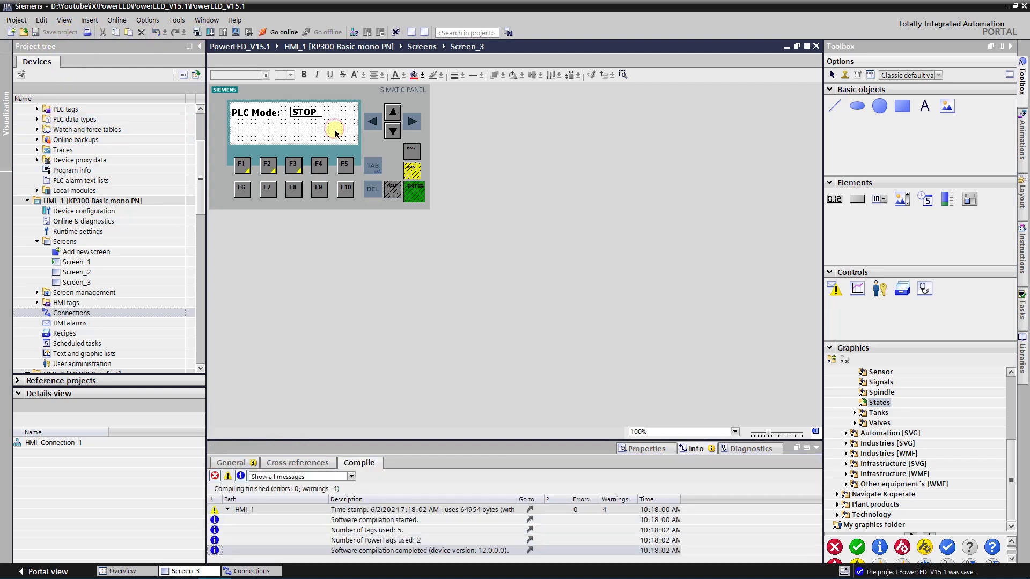
left_click(236, 32)
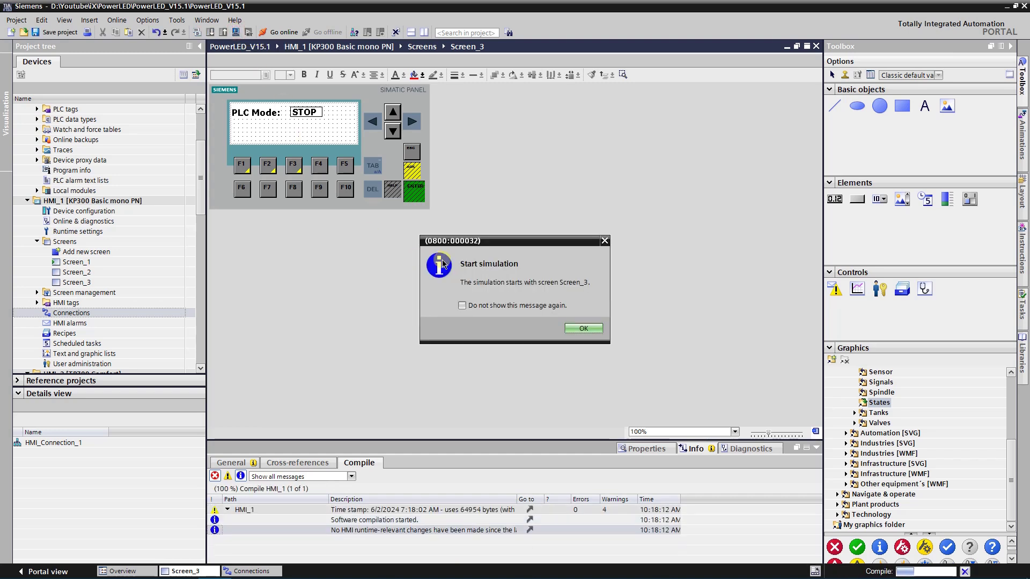
left_click(583, 328)
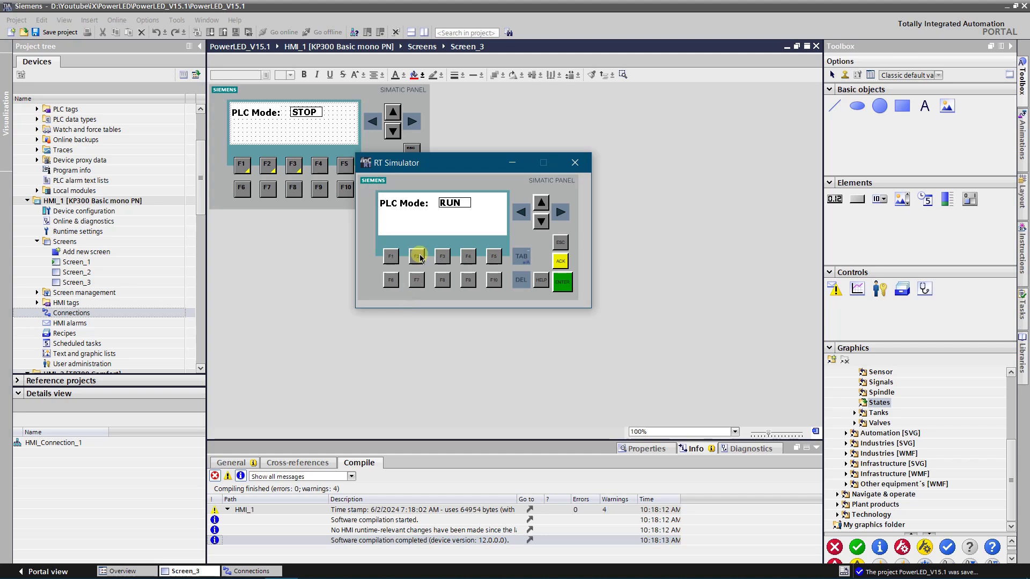
left_click(393, 258)
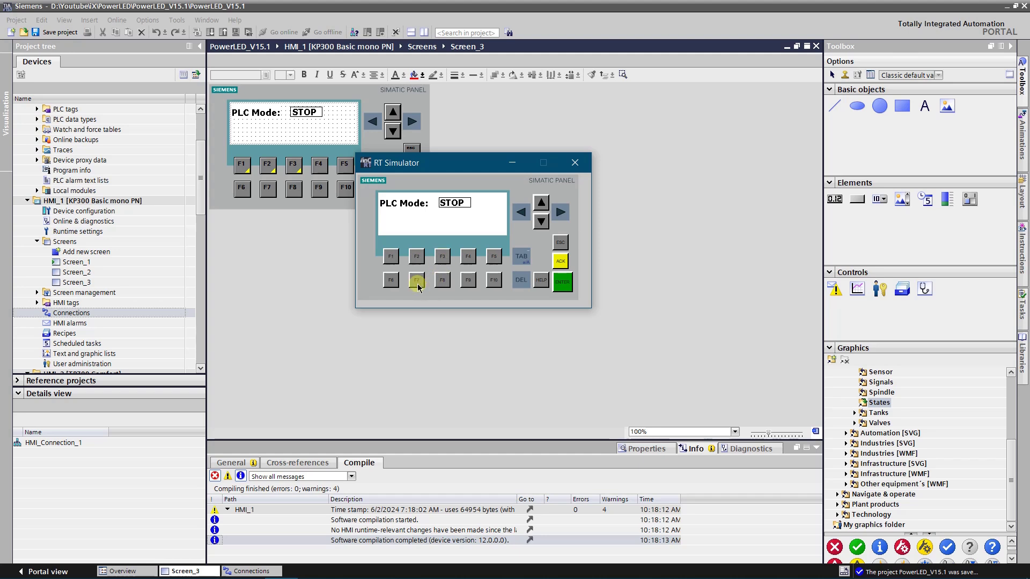
left_click(396, 261)
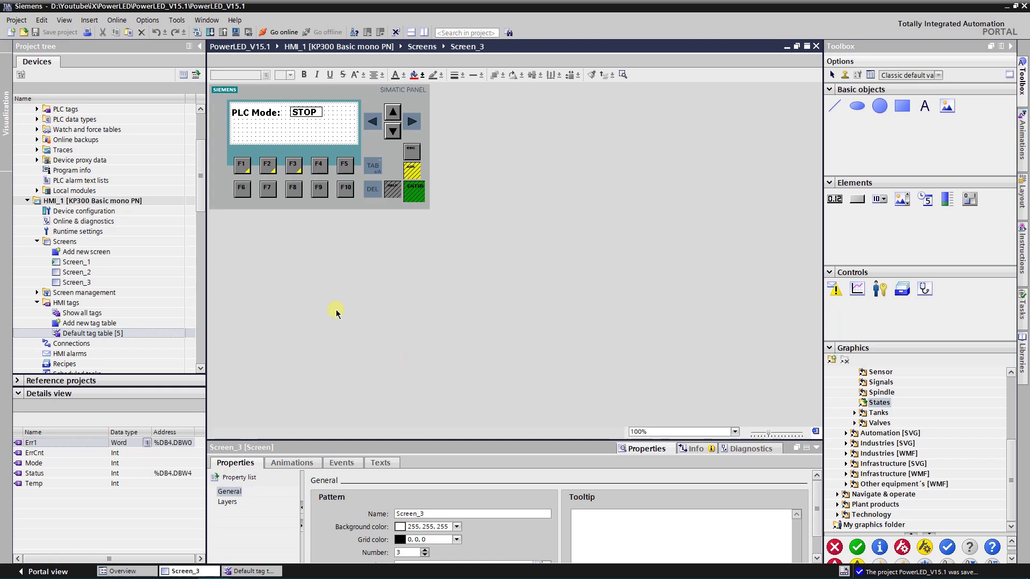
In Default tag table, add a tag renamed from Temp_1 to Sim, save, and go back to Screen_3
double_click(97, 336)
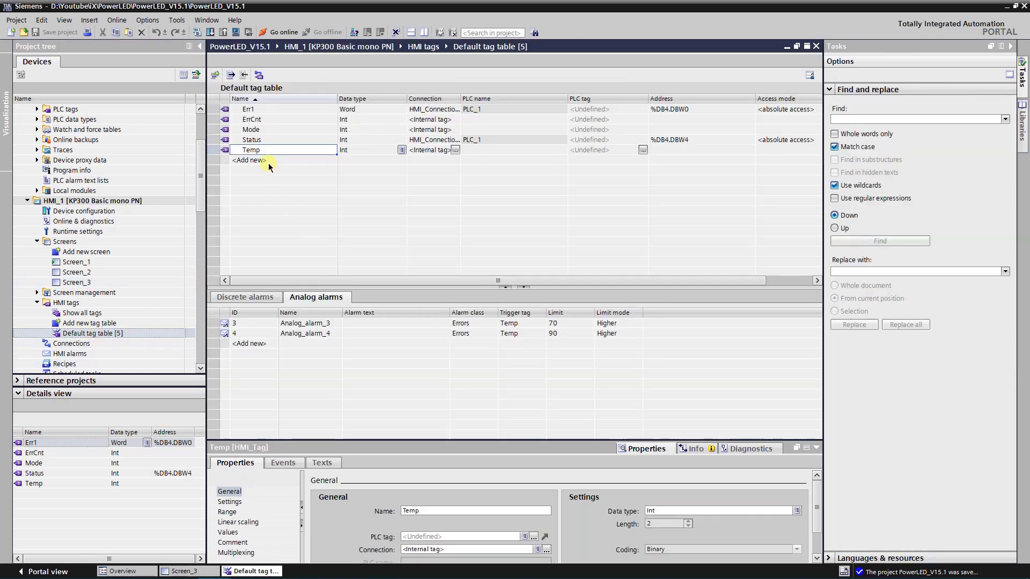
left_click(269, 163)
left_click(269, 163)
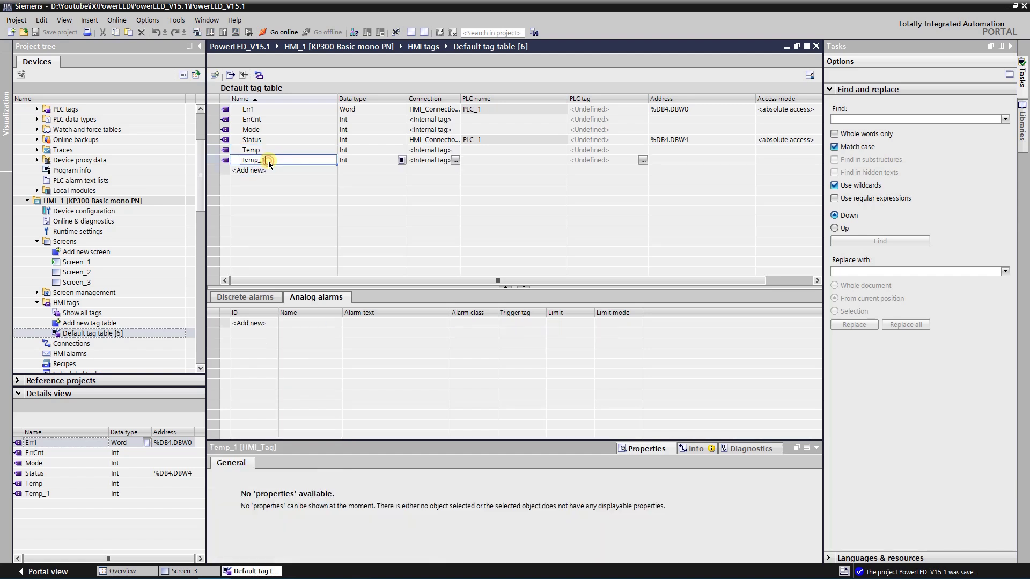
double_click(230, 161)
type("Sim")
key("Return")
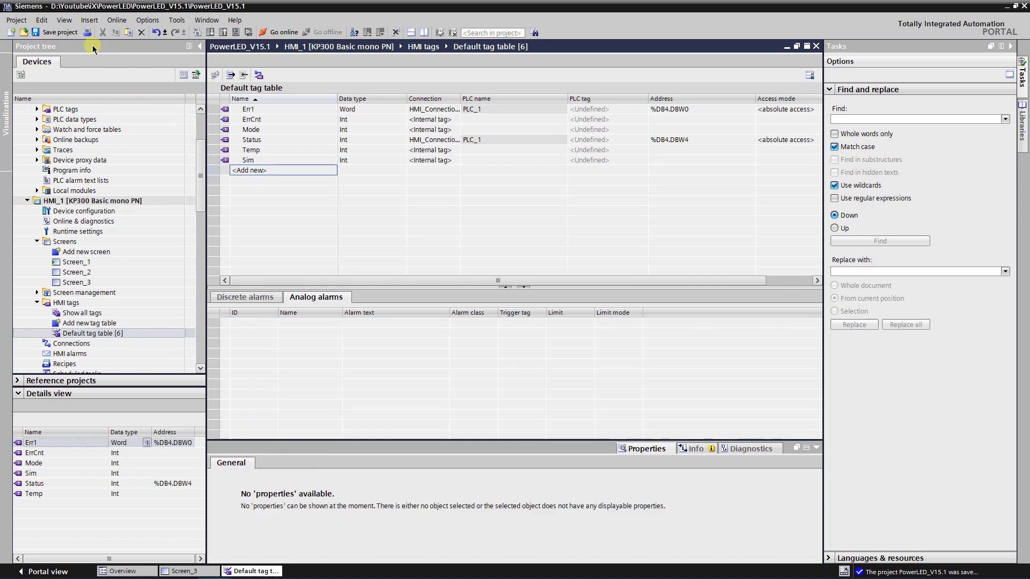
left_click(60, 33)
left_click(194, 571)
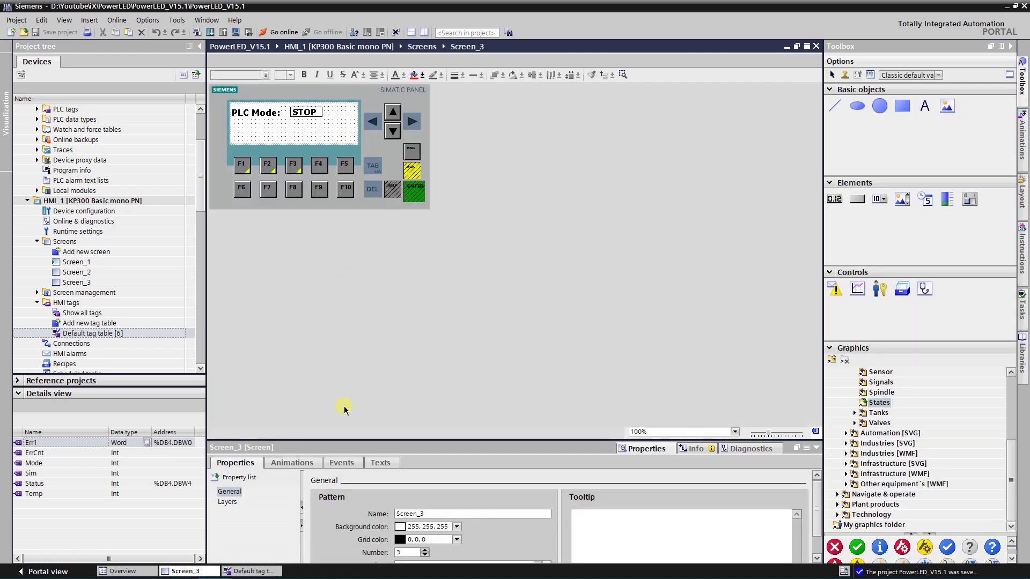
Add SimulateTag to Screen_3's Loaded event with Sim as the tag, then edit the Cycle value
left_click(342, 459)
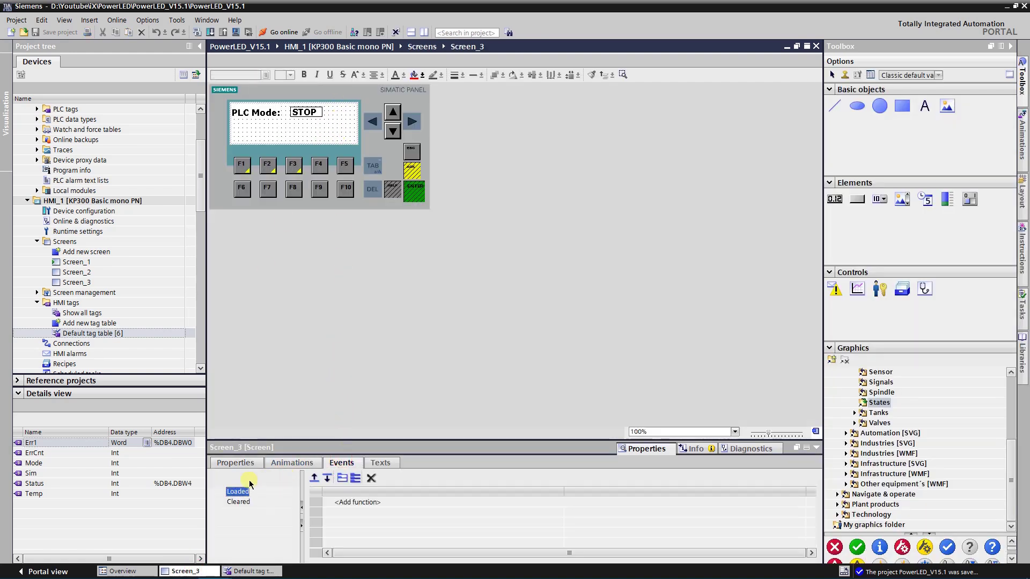
left_click(599, 502)
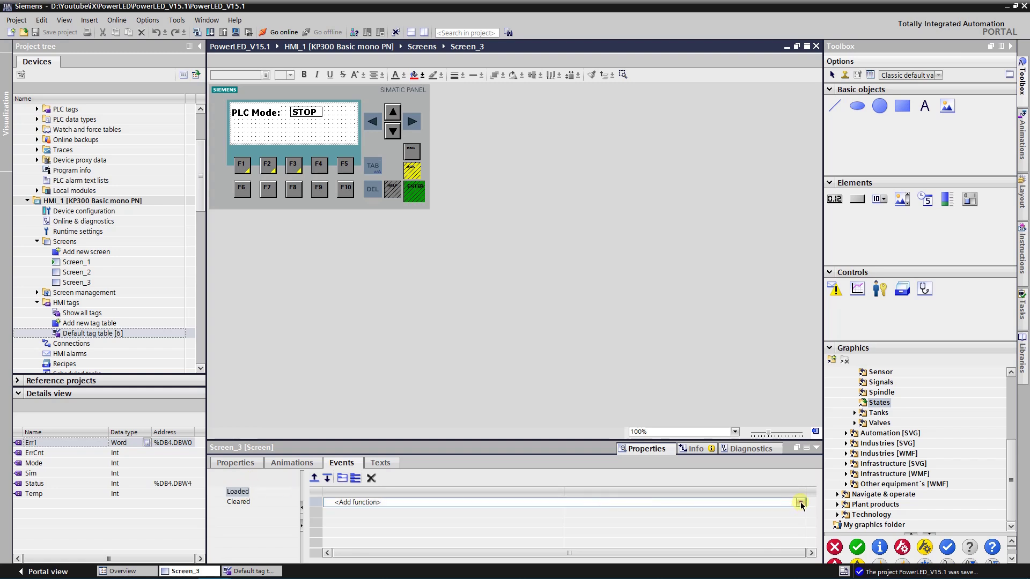
left_click(801, 503)
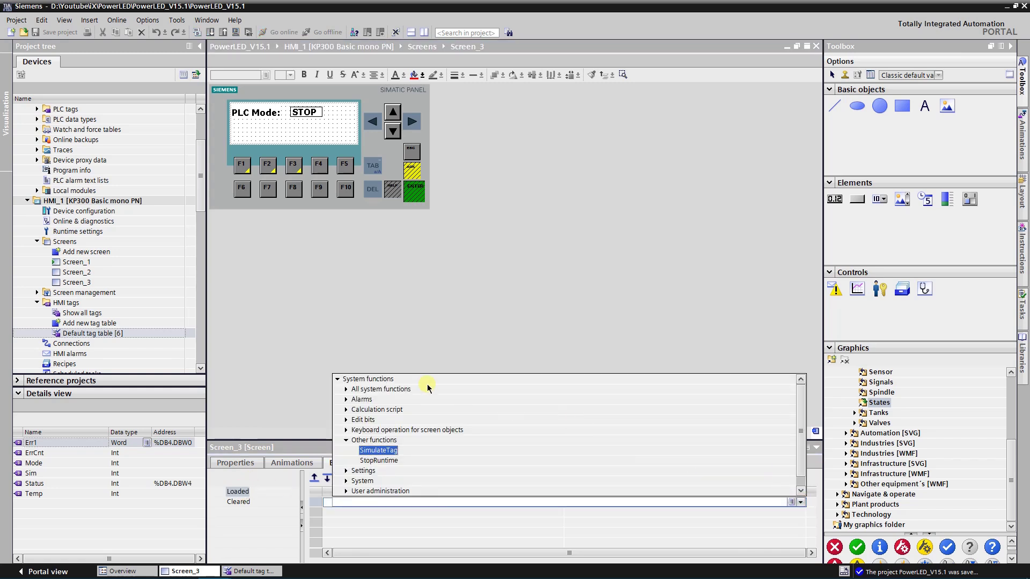
left_click(382, 451)
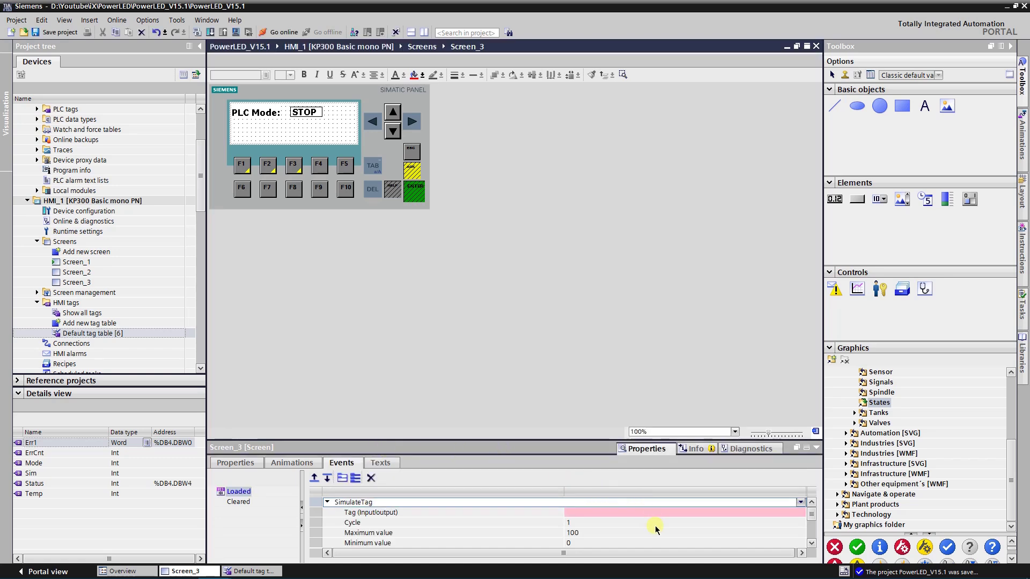
left_click(771, 516)
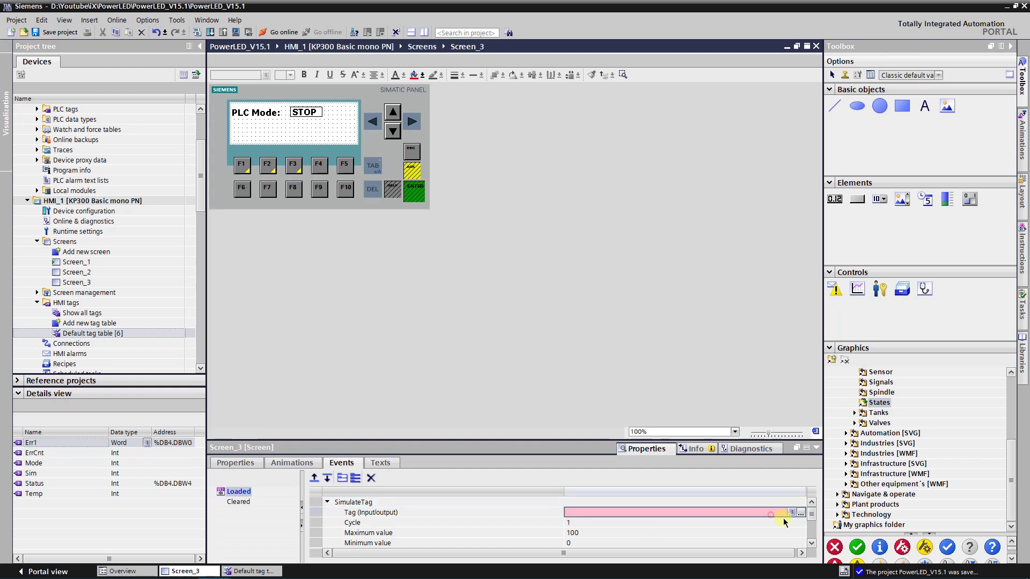
left_click(801, 516)
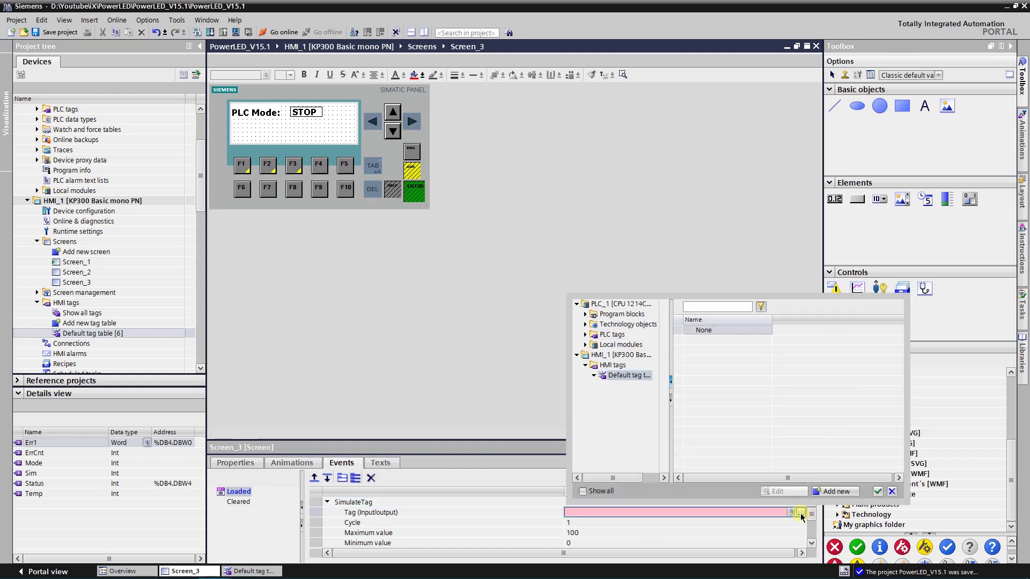
left_click(708, 363)
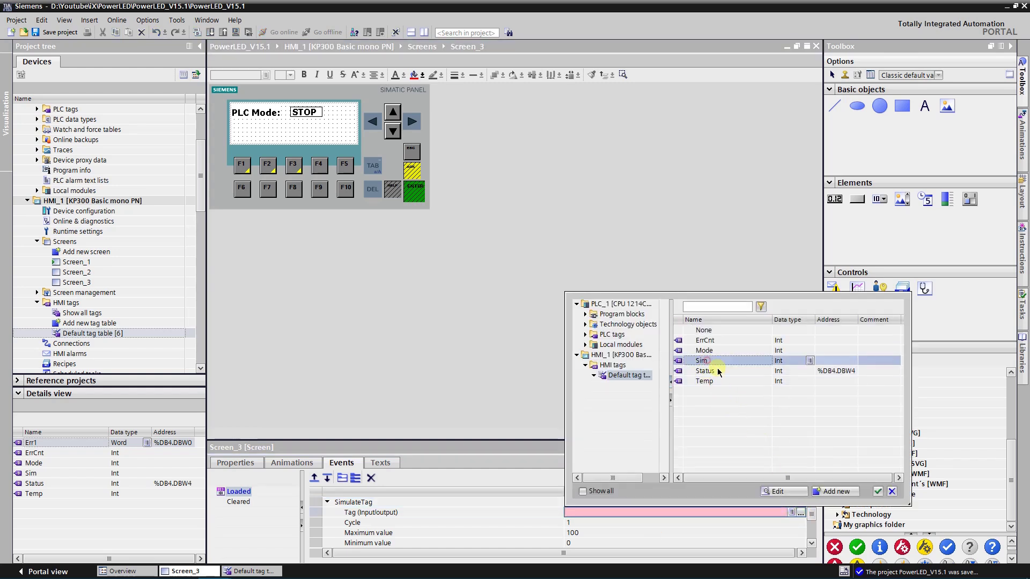
left_click(878, 492)
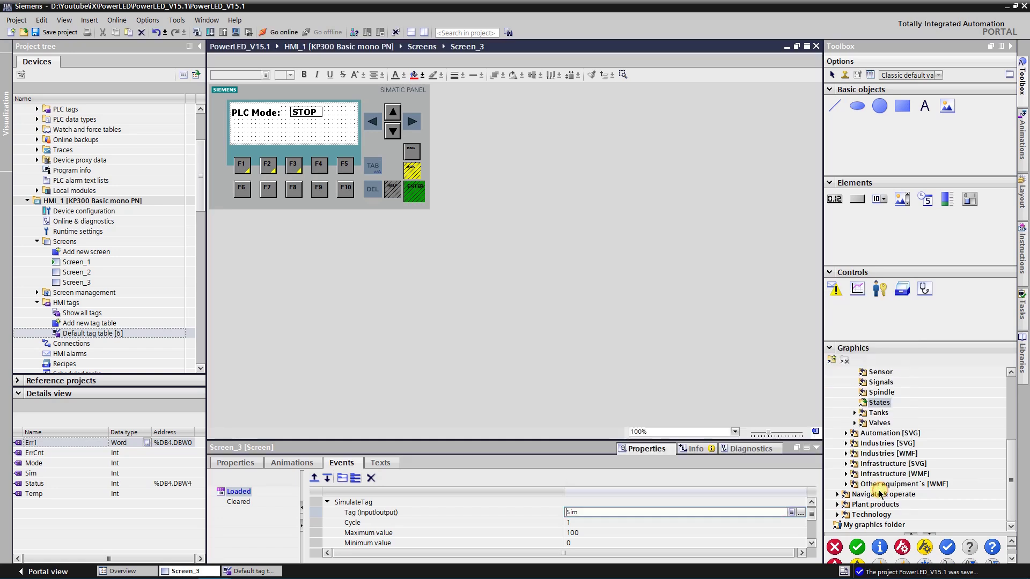
left_click(589, 524)
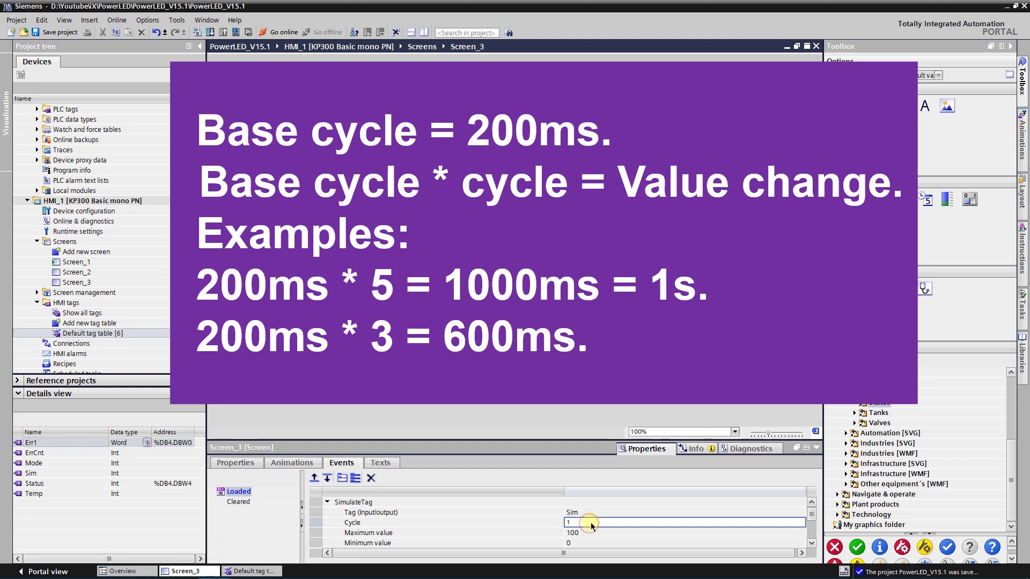
Set the SimulateTag cycle to 5 and the maximum value to 1
type("5")
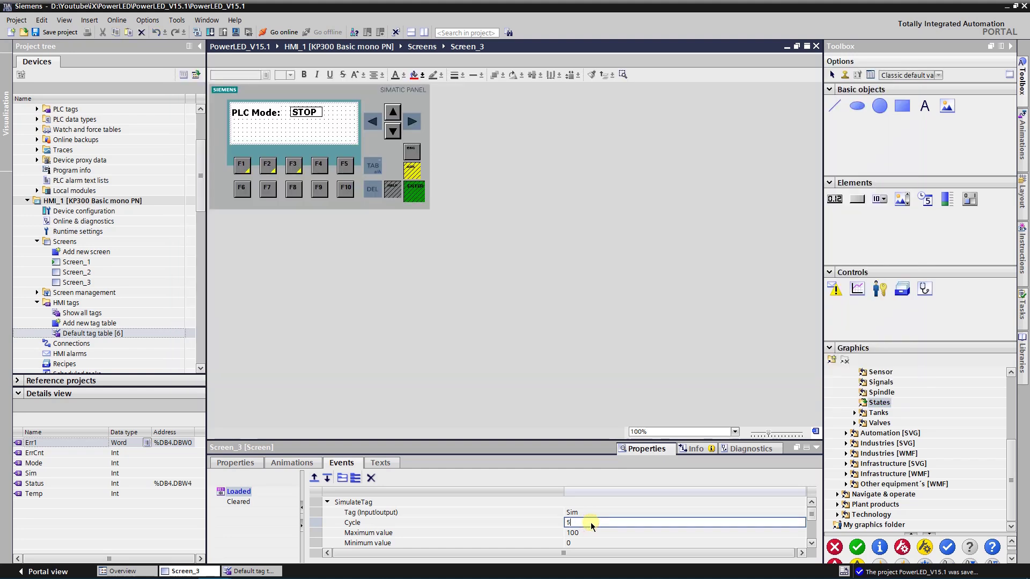
key("Return")
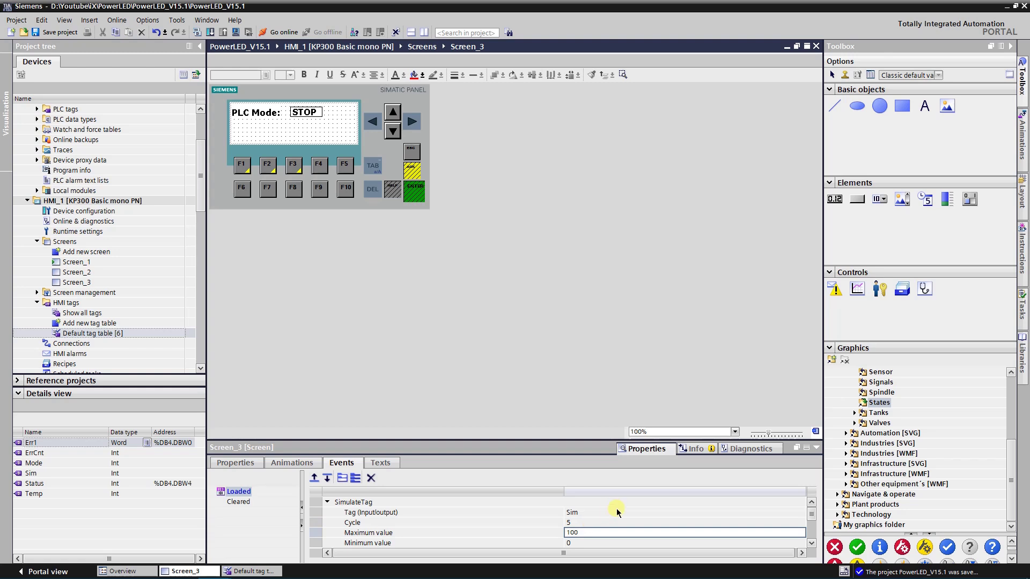
key("BackSpace")
key("BackSpace")
key("Tab")
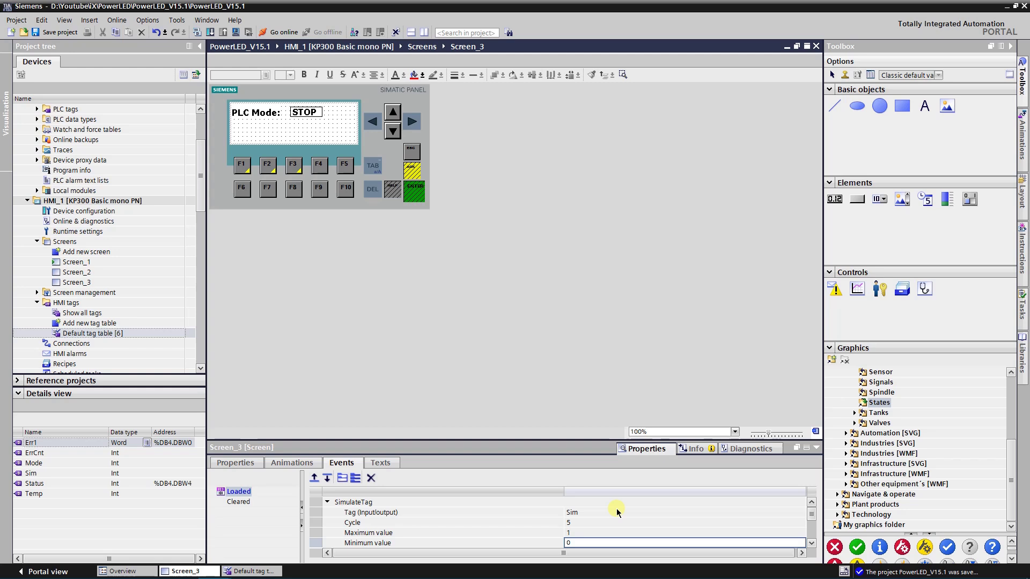
Set SimulateTag minimum 0 and start value 1, then save the project
left_click(812, 543)
left_click(811, 544)
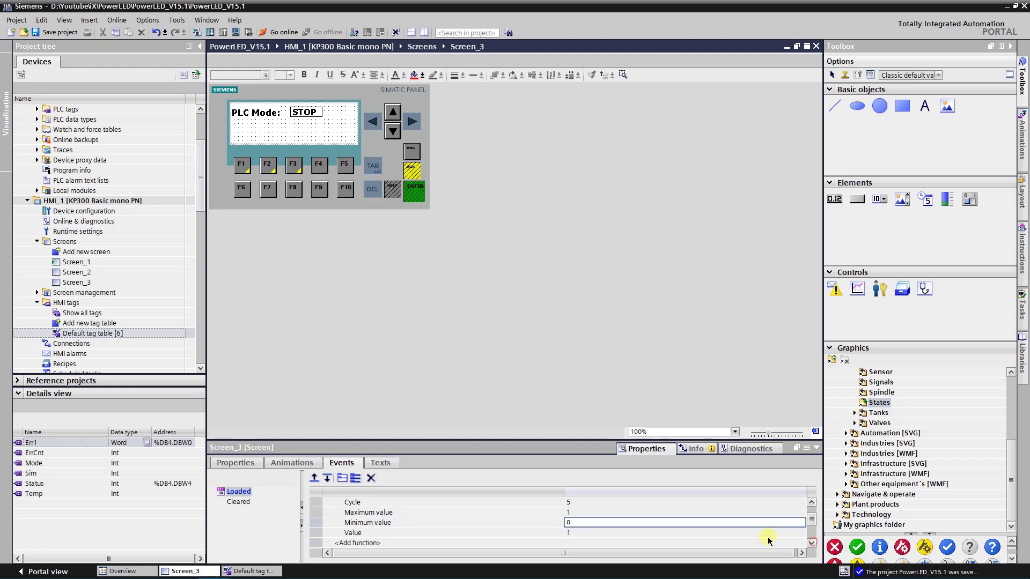
left_click(669, 532)
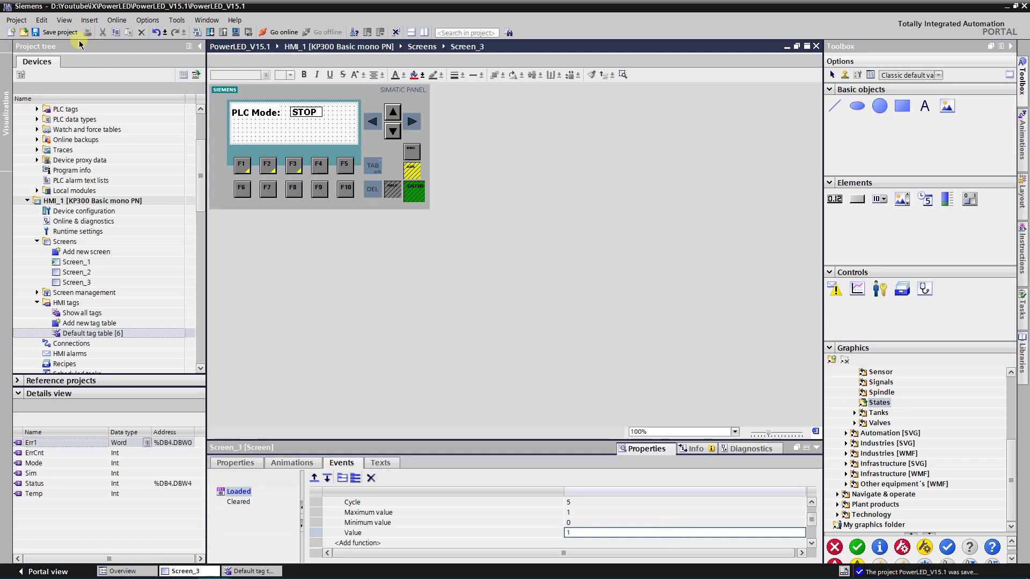
left_click(58, 33)
left_click(254, 572)
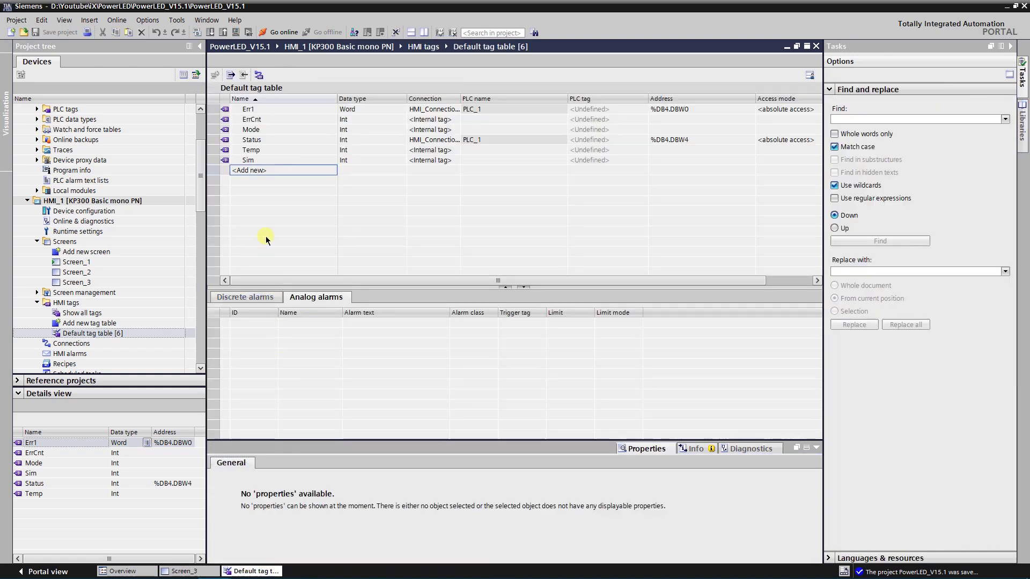
Add the GetPLCMode function to the Sim tag's Value change event
left_click(255, 159)
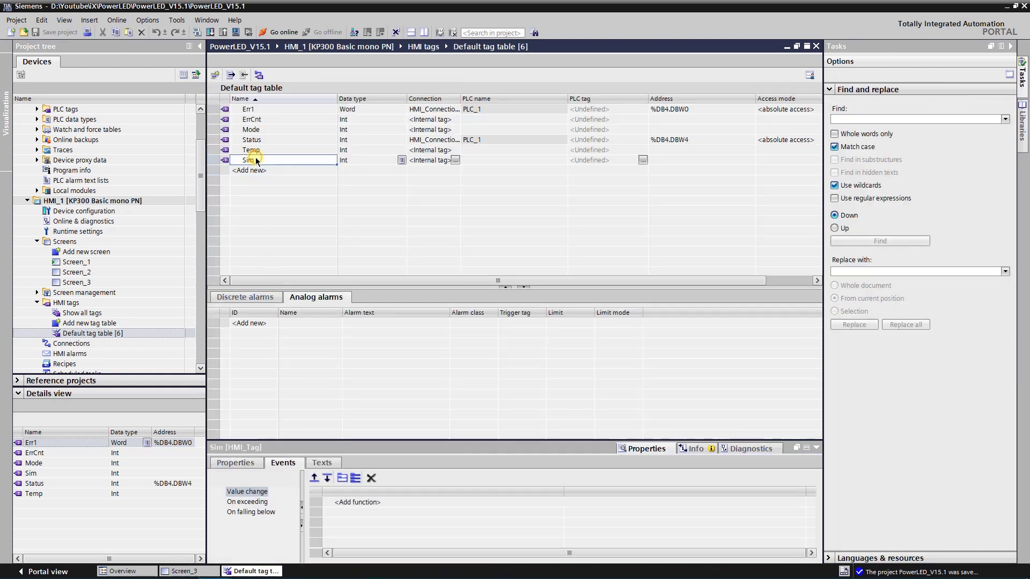
left_click(280, 466)
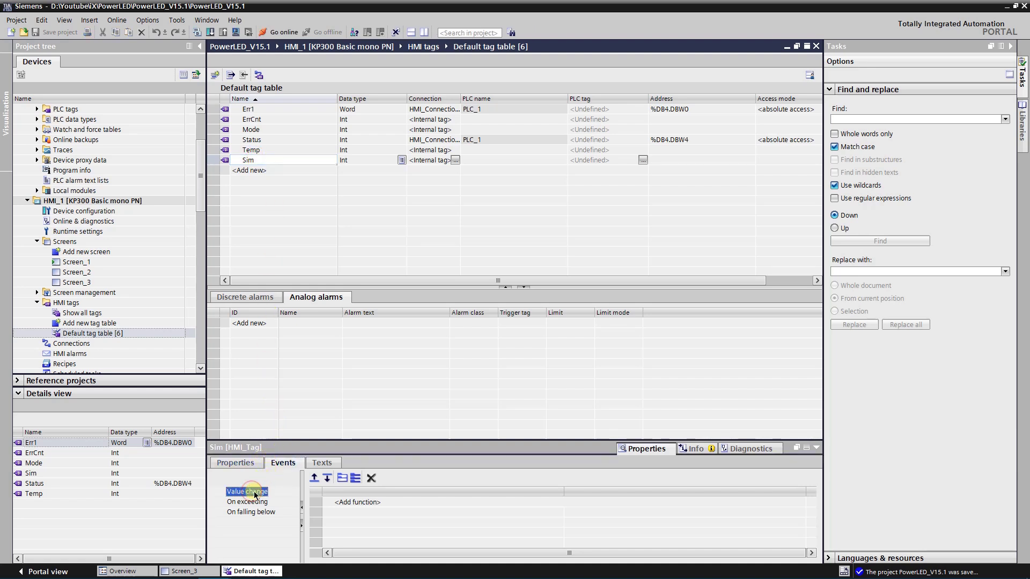
left_click(688, 502)
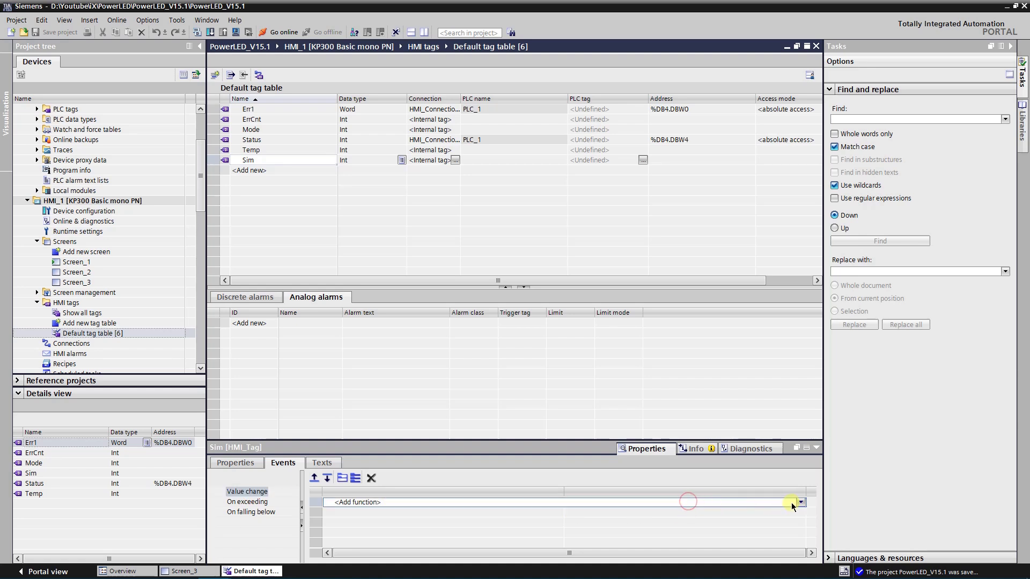
left_click(801, 503)
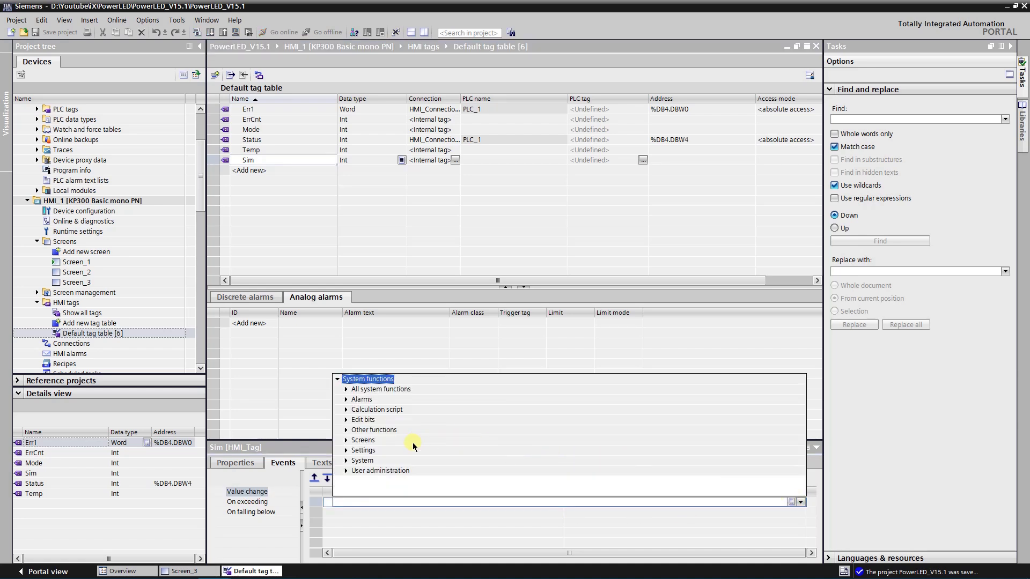
left_click(346, 450)
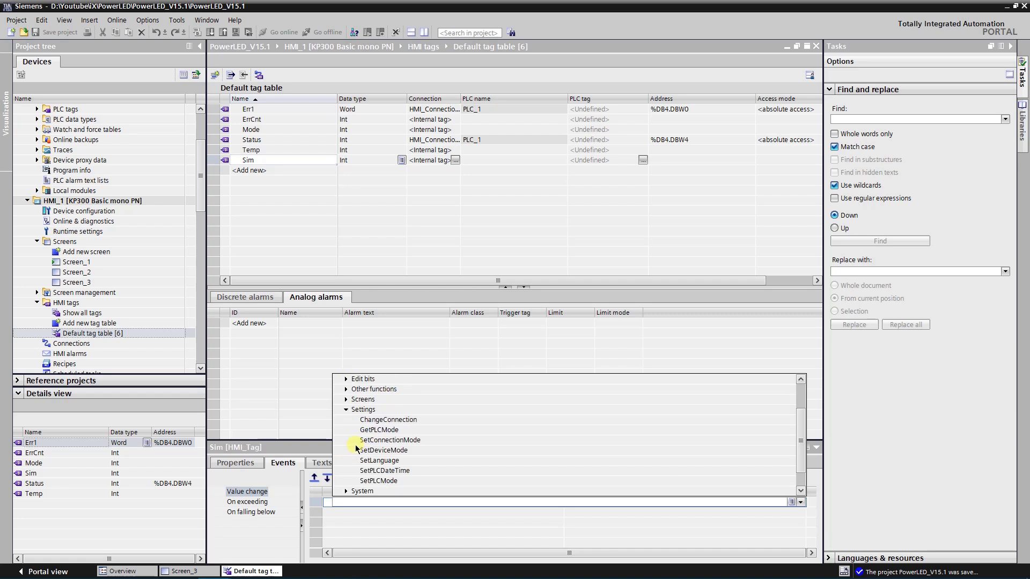
left_click(379, 430)
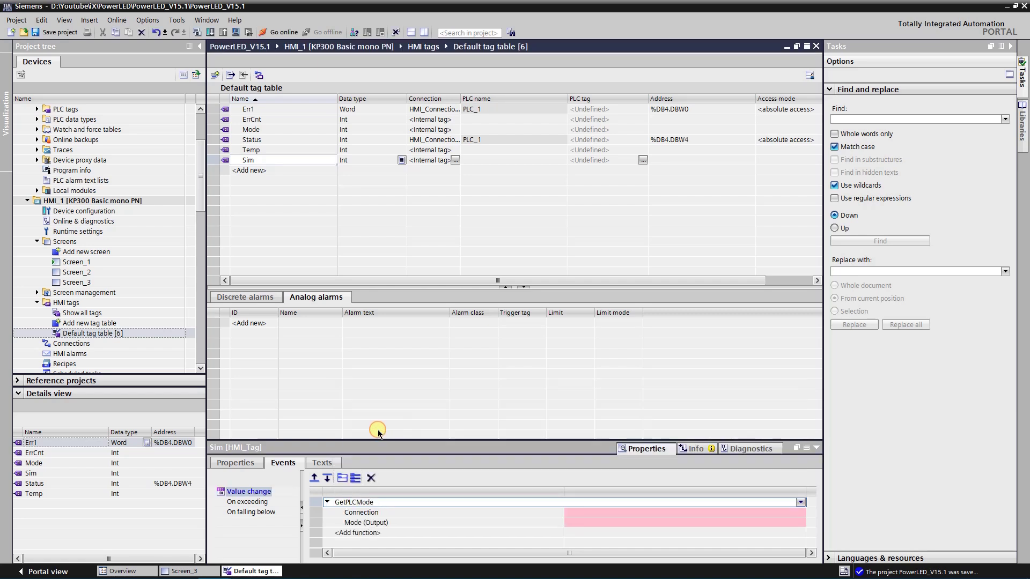
Set GetPLCMode's Connection to HMI_Connection_1 and its Mode (Output) to the Mode tag
left_click(797, 515)
left_click(800, 514)
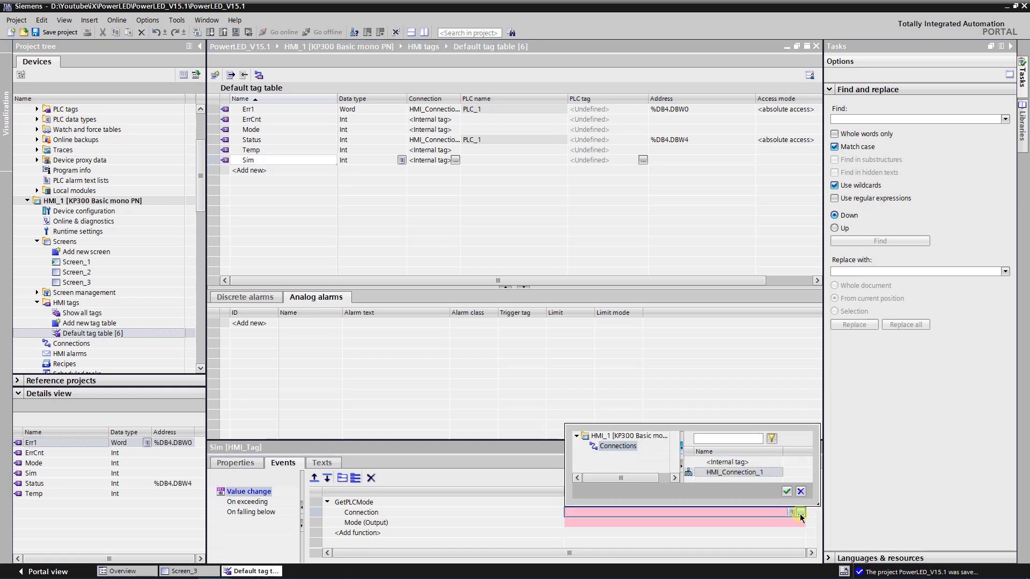
left_click(761, 476)
left_click(761, 475)
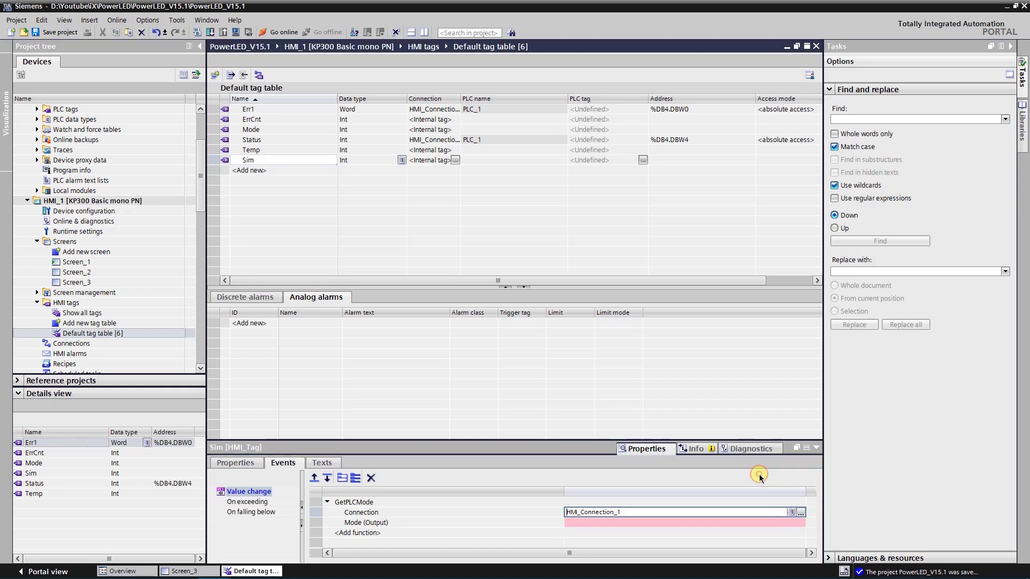
left_click(744, 523)
left_click(800, 523)
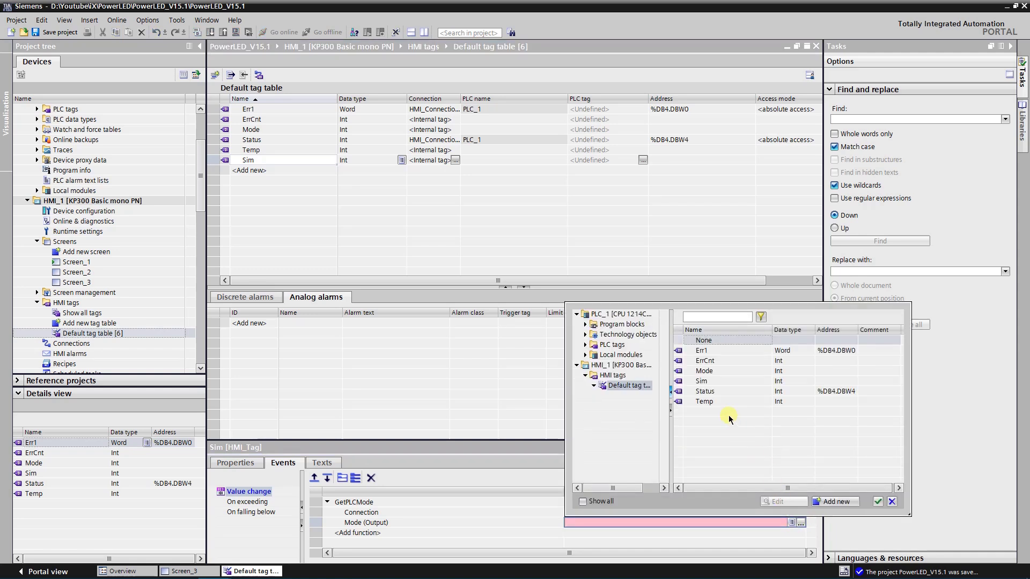
left_click(703, 373)
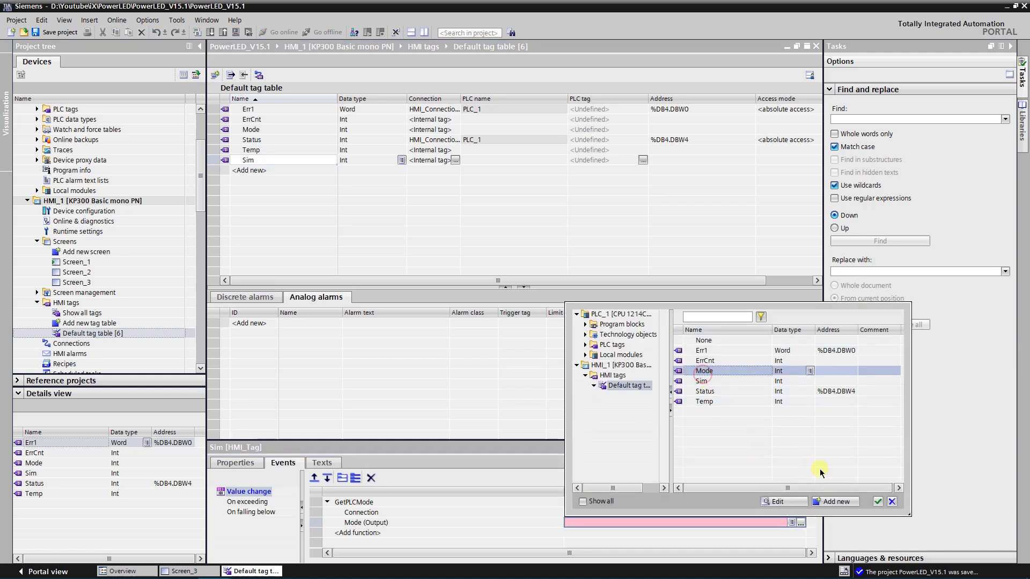
left_click(877, 502)
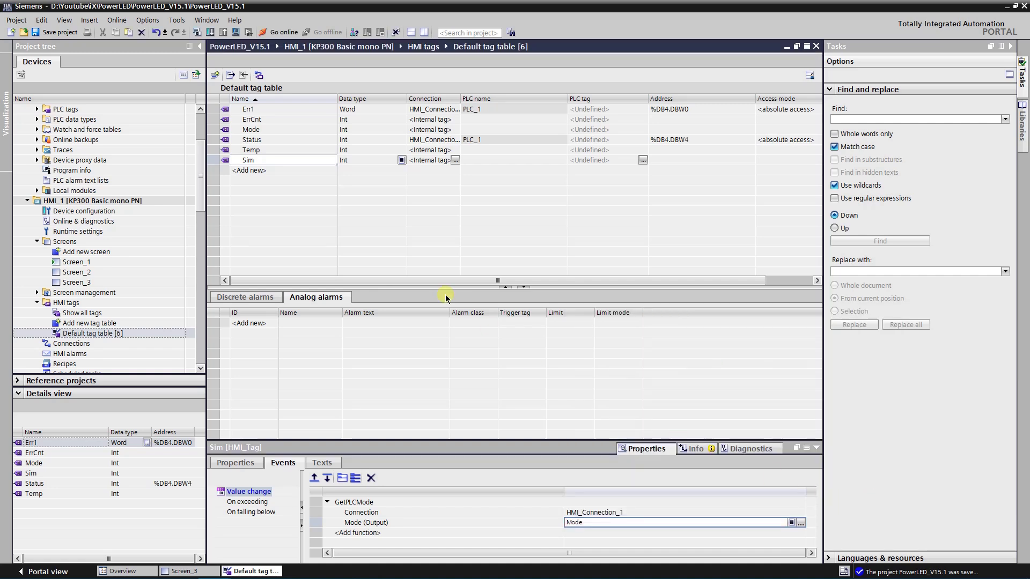
left_click_drag(385, 280, 432, 350)
Add a No Acknowledgement analog alarm on Mode with limit 7, mode Lower
left_click(250, 131)
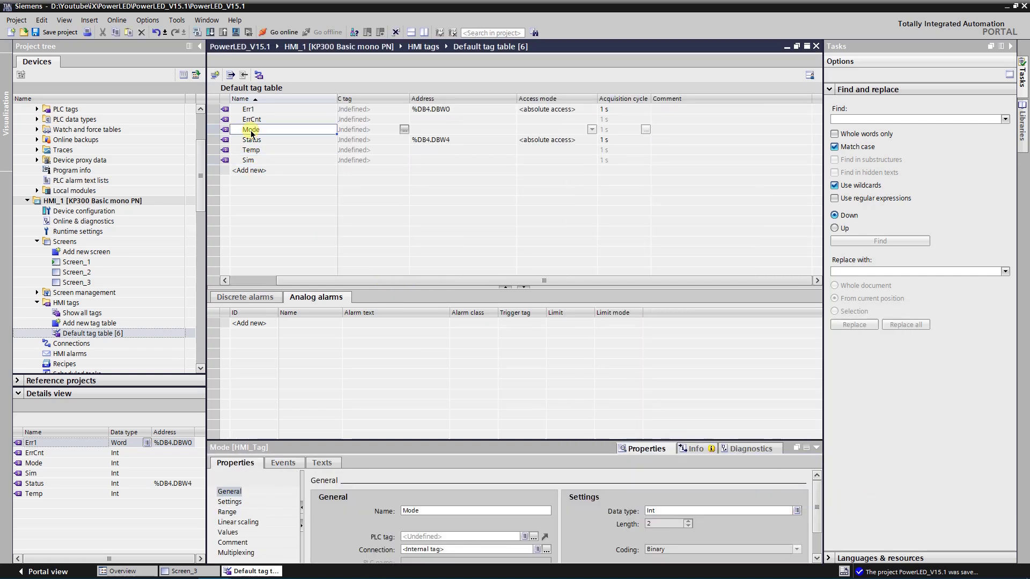
left_click(249, 323)
left_click(460, 323)
left_click(493, 323)
left_click(625, 387)
left_click(728, 471)
left_click(560, 323)
type("7")
left_click(638, 324)
left_click(607, 339)
left_click(253, 334)
Make the first alarm's Incoming event run SetBacklightColor with Yellow
left_click(253, 323)
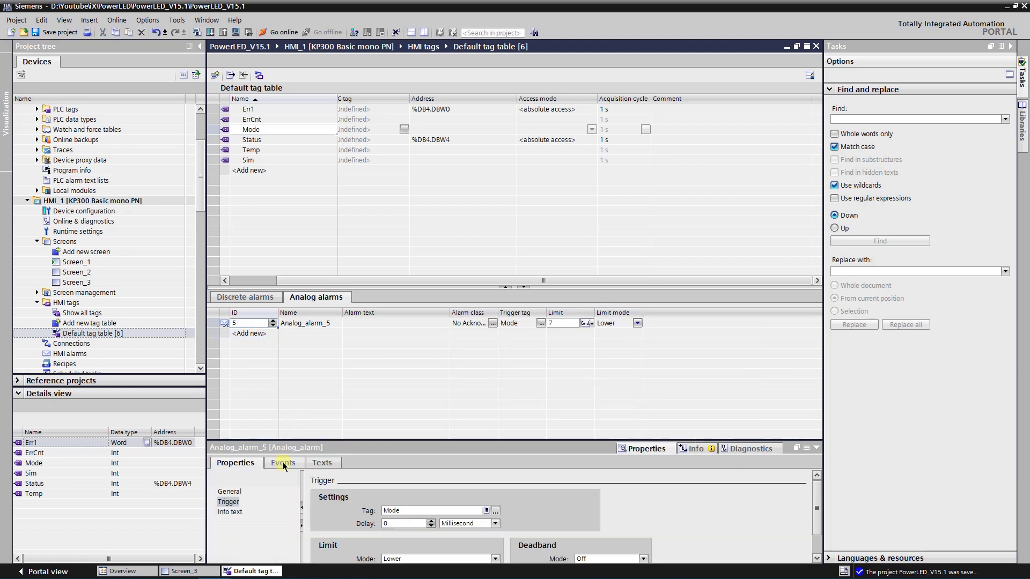
left_click(282, 463)
left_click(352, 502)
type("setb")
left_click(375, 420)
left_click(607, 512)
type("Yellow")
key("Return")
Add a second alarm at limit 7 Higher that sets the backlight Green
left_click(249, 333)
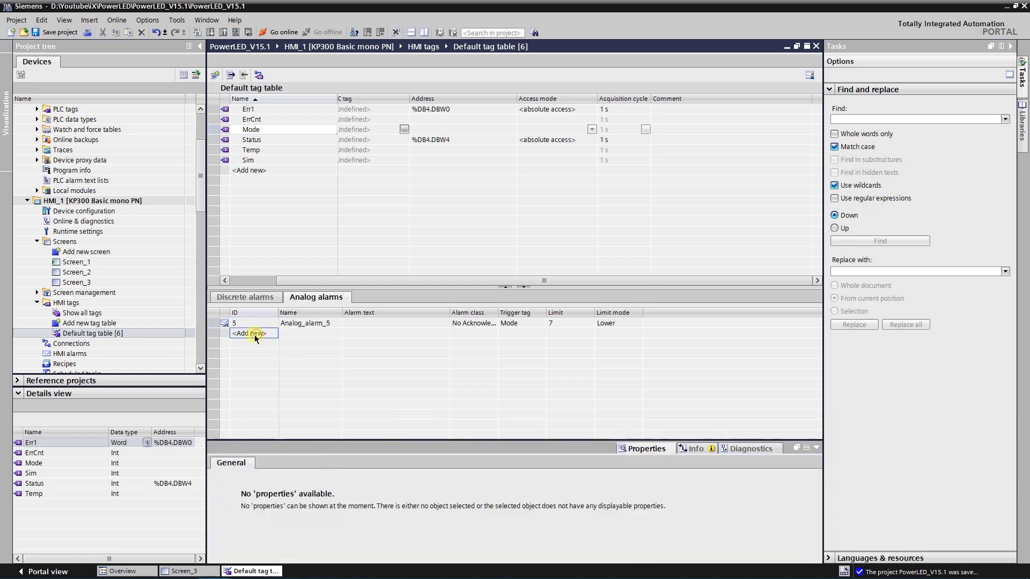
left_click(250, 334)
left_click(561, 334)
type("7")
left_click(637, 333)
left_click(612, 349)
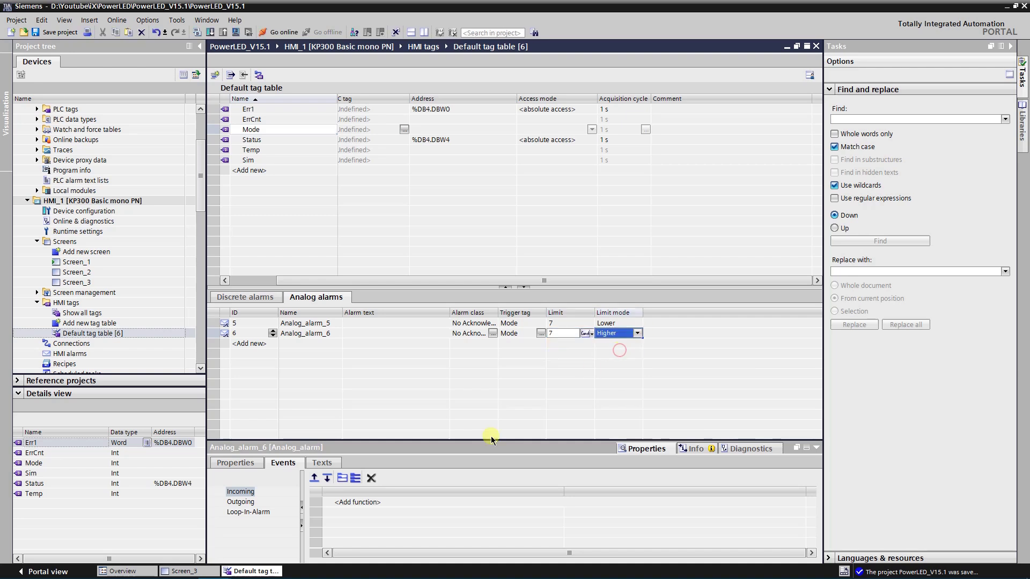
left_click(359, 502)
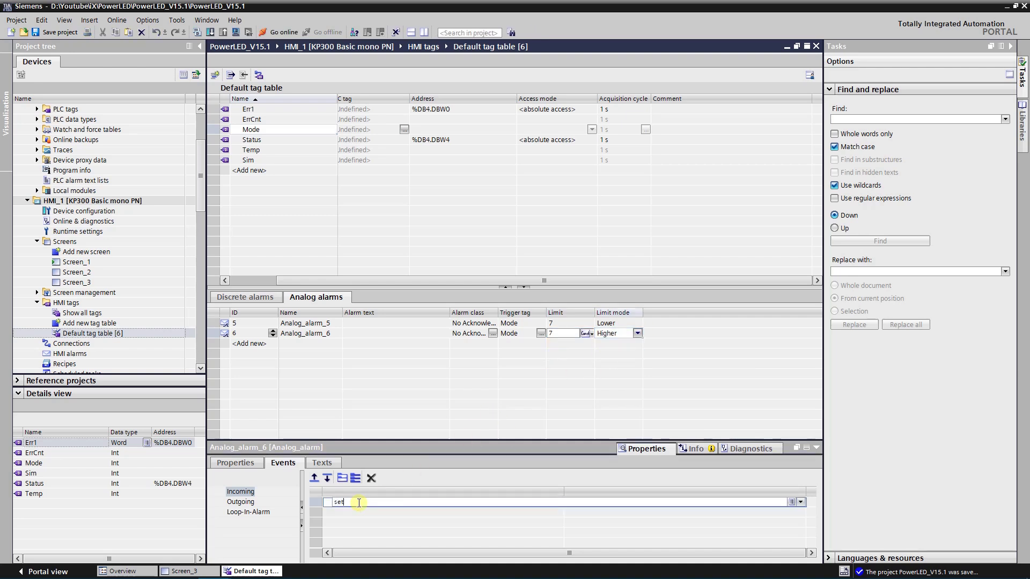
left_click(395, 416)
left_click(577, 514)
type("g")
Add a third alarm at limit 4 Lower setting the backlight White, then compile HMI_1
left_click(249, 343)
type("4")
left_click(637, 343)
left_click(611, 353)
left_click(612, 346)
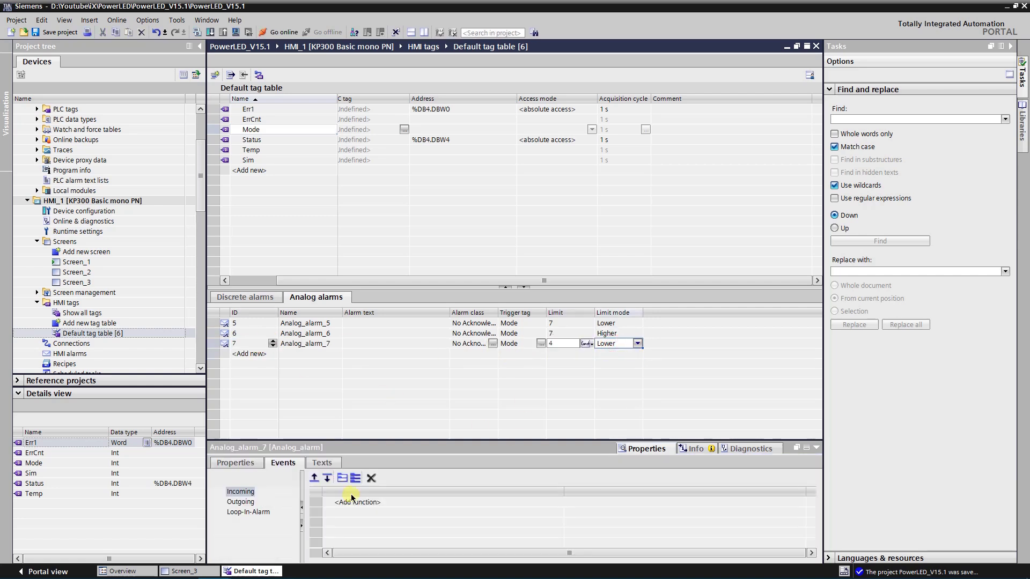
left_click(357, 501)
left_click(376, 420)
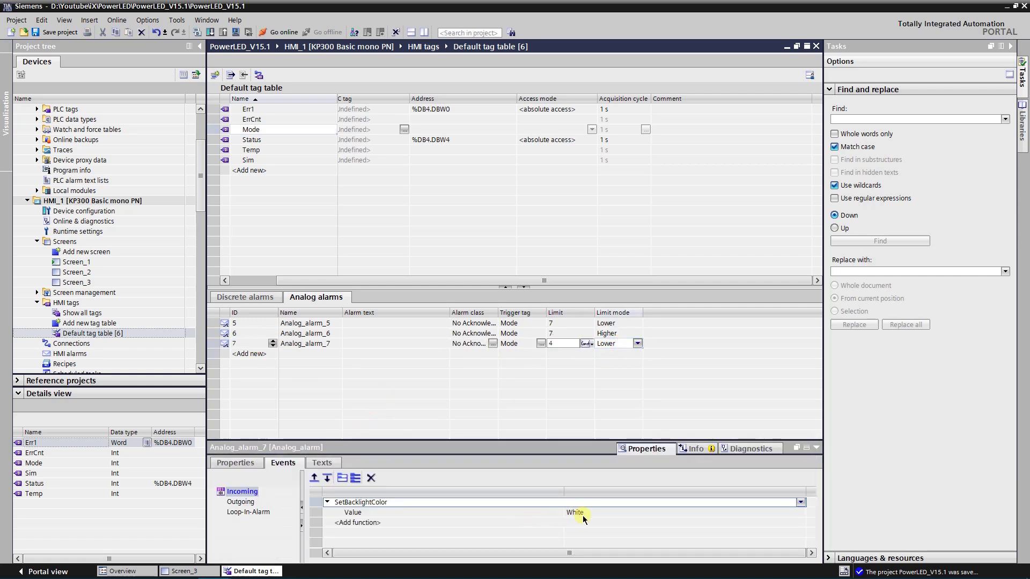
left_click(196, 32)
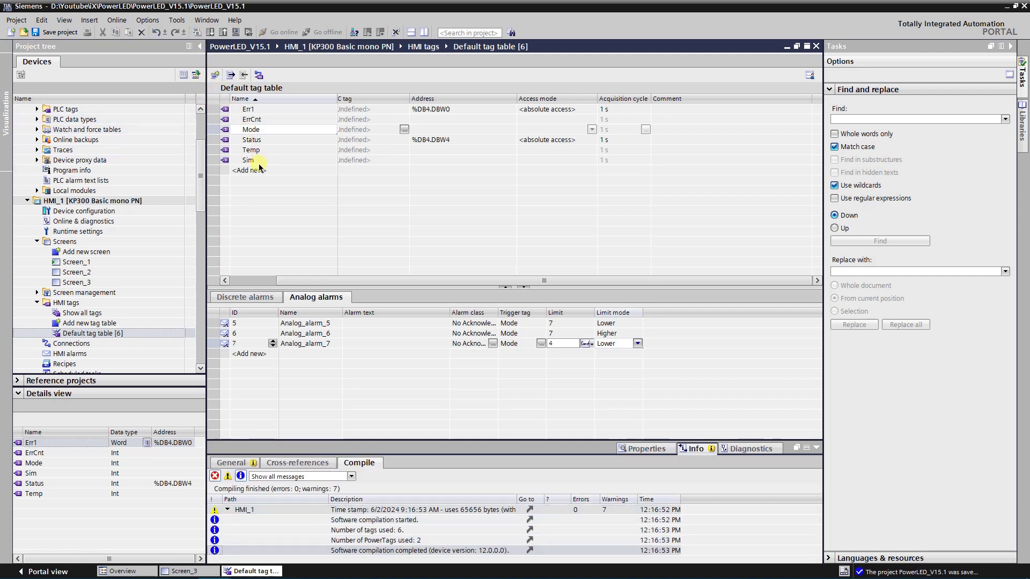
Save the project and start the runtime simulation of Screen_3
left_click(59, 34)
left_click(181, 571)
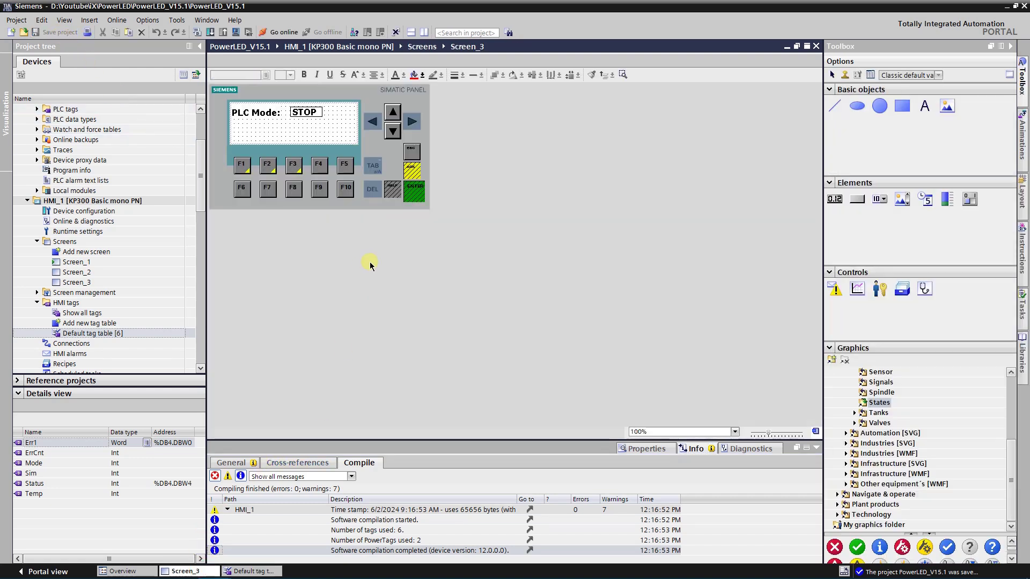
left_click(236, 34)
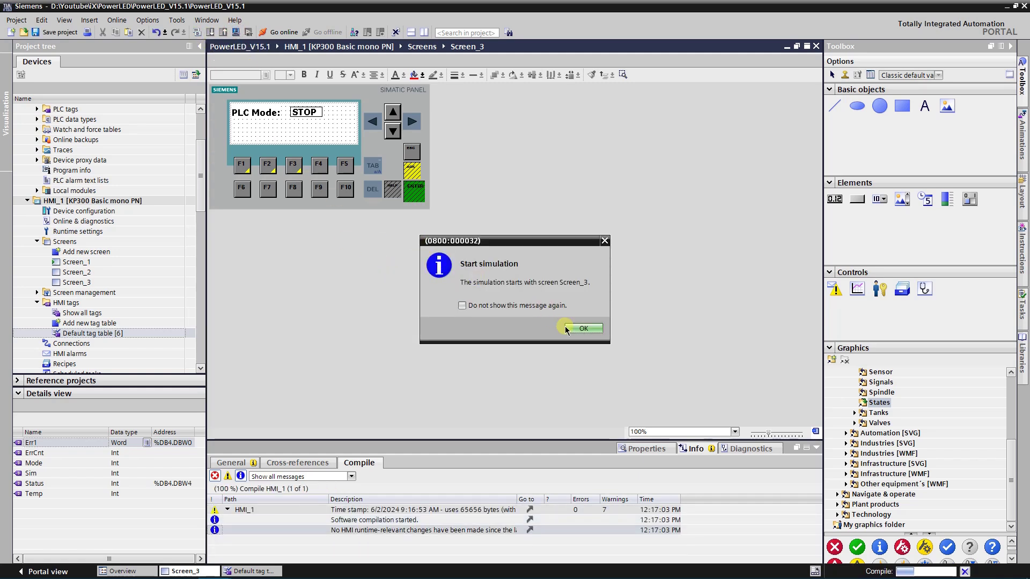
left_click(583, 328)
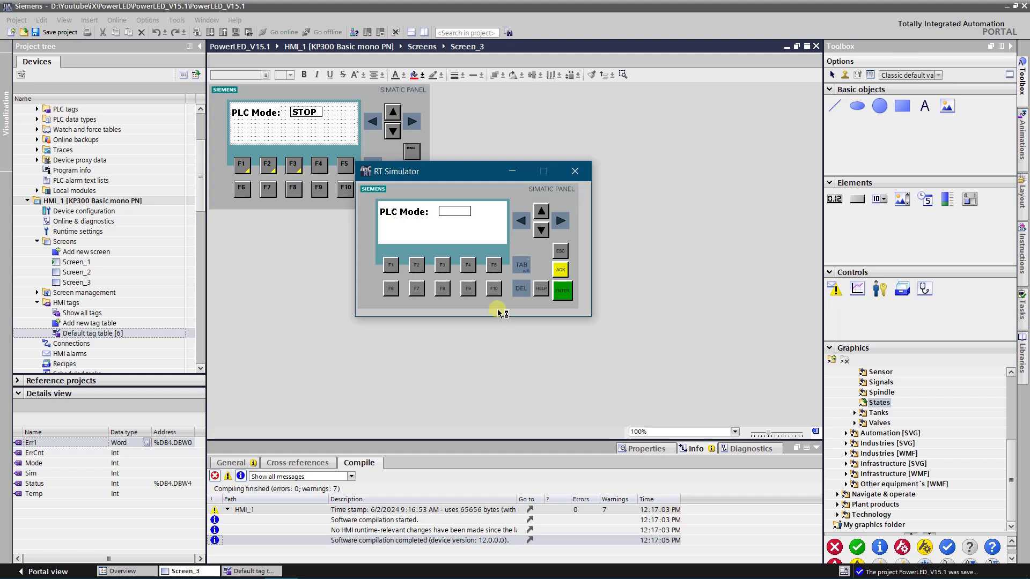
Switch the simulated PLC to STOP, then RUN, then back to STOP
left_click(418, 266)
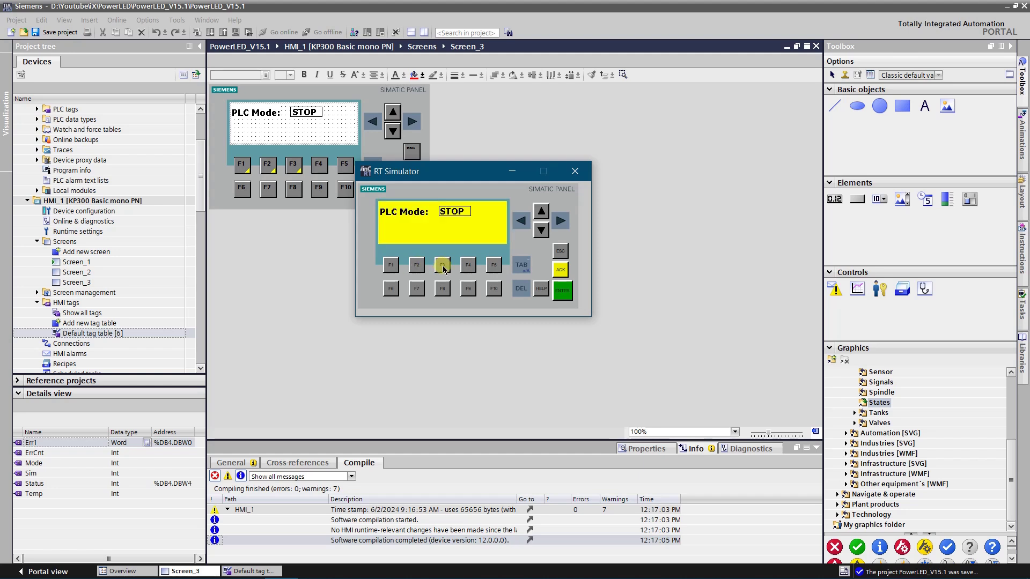
left_click(444, 266)
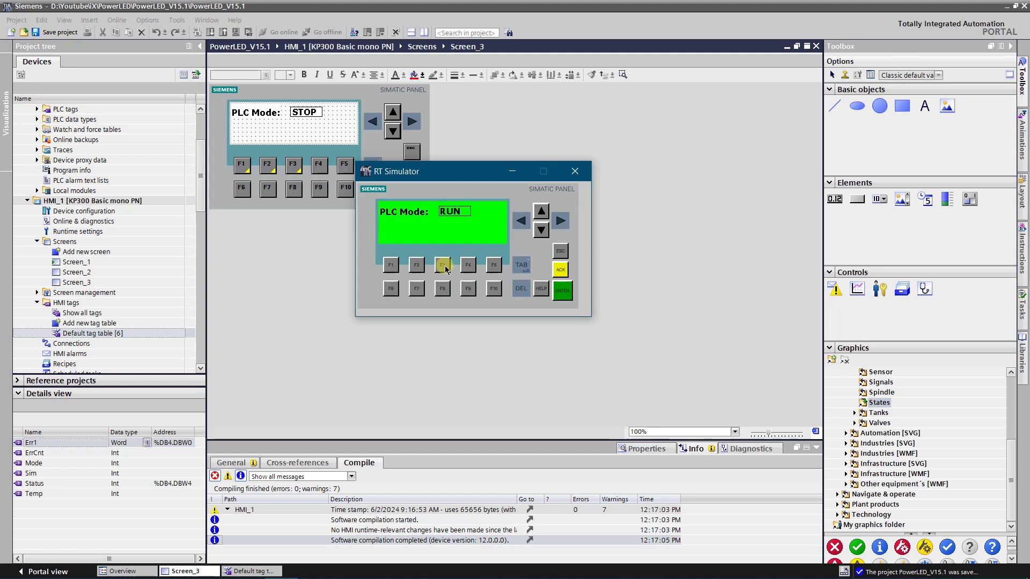
left_click(418, 265)
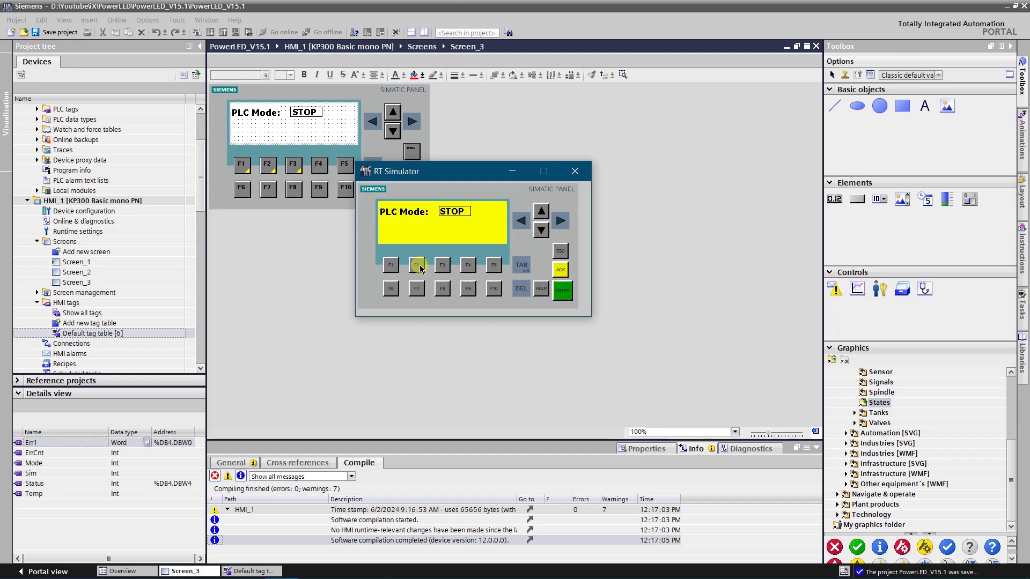